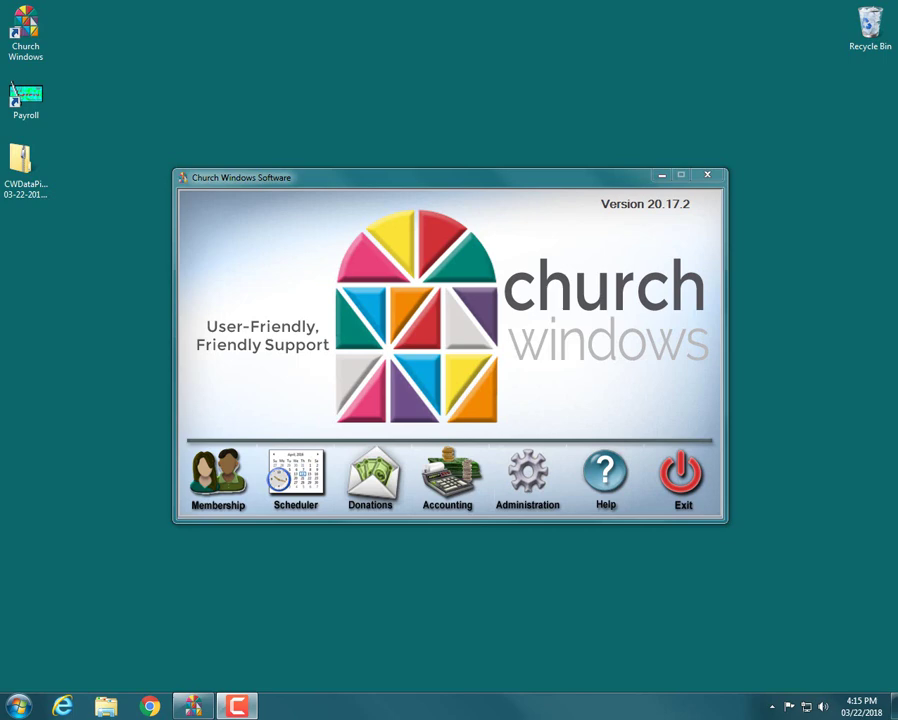
- Start a Membership report including the Members and Visitors categories, sorted by Name: Last, First - Alphabetical, and proceed to layout selection
left_click(224, 466)
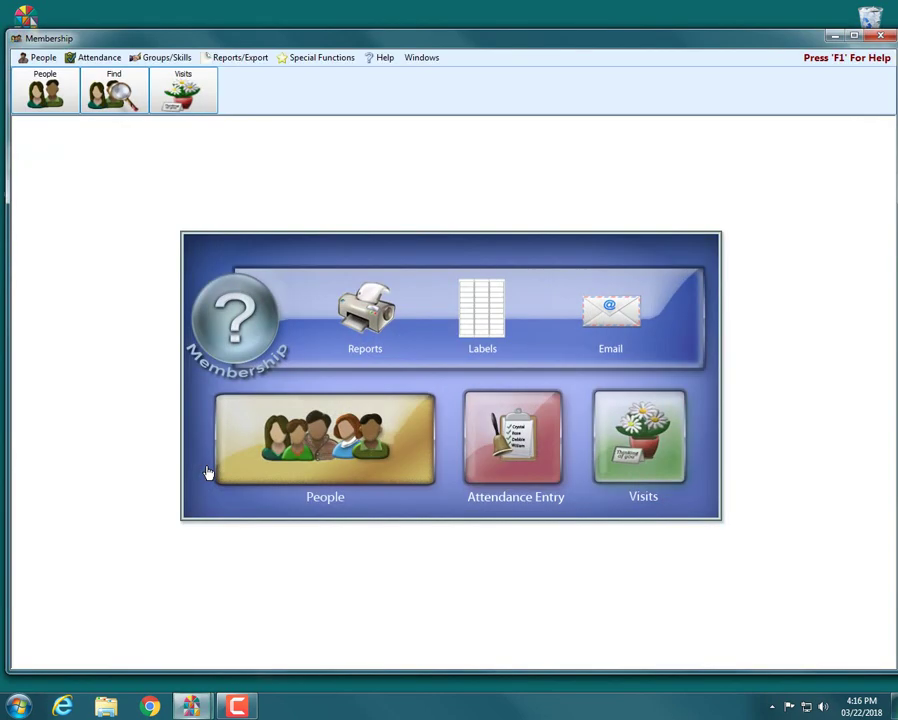
left_click(376, 315)
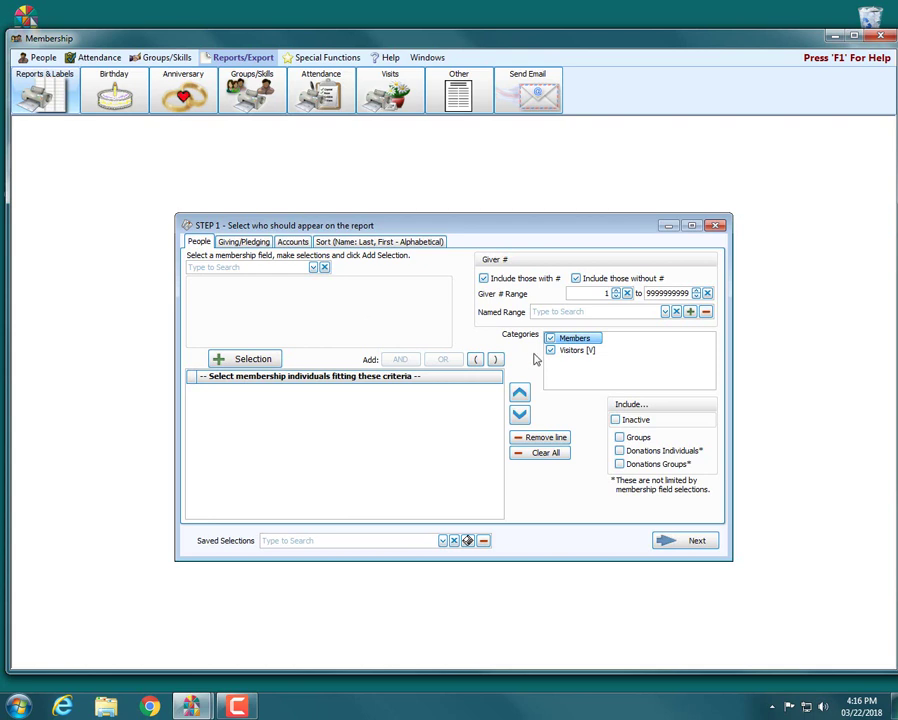
left_click(580, 351)
left_click(580, 351)
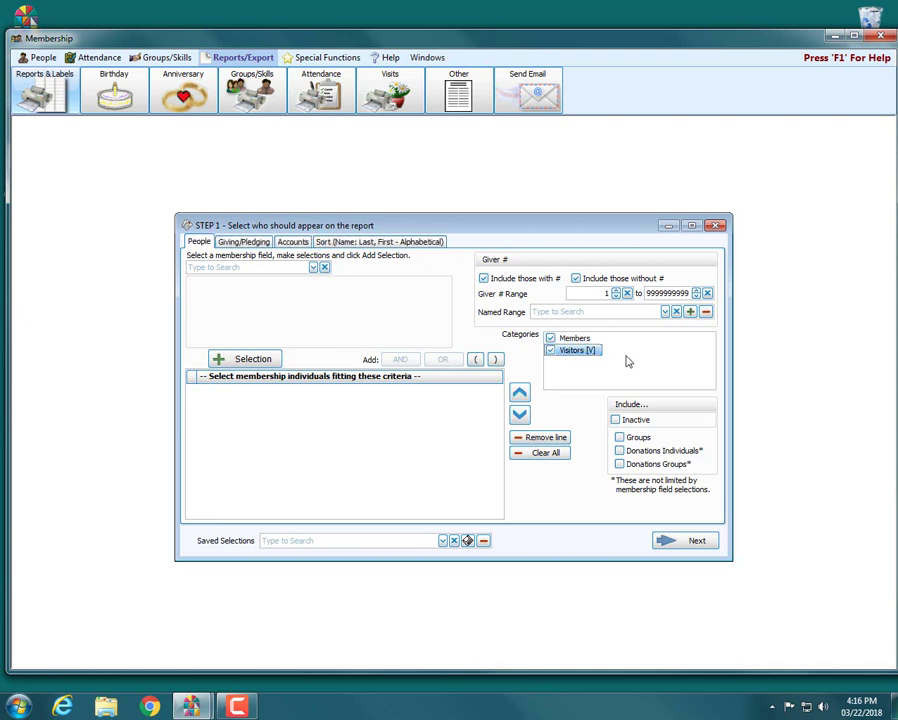
left_click(425, 245)
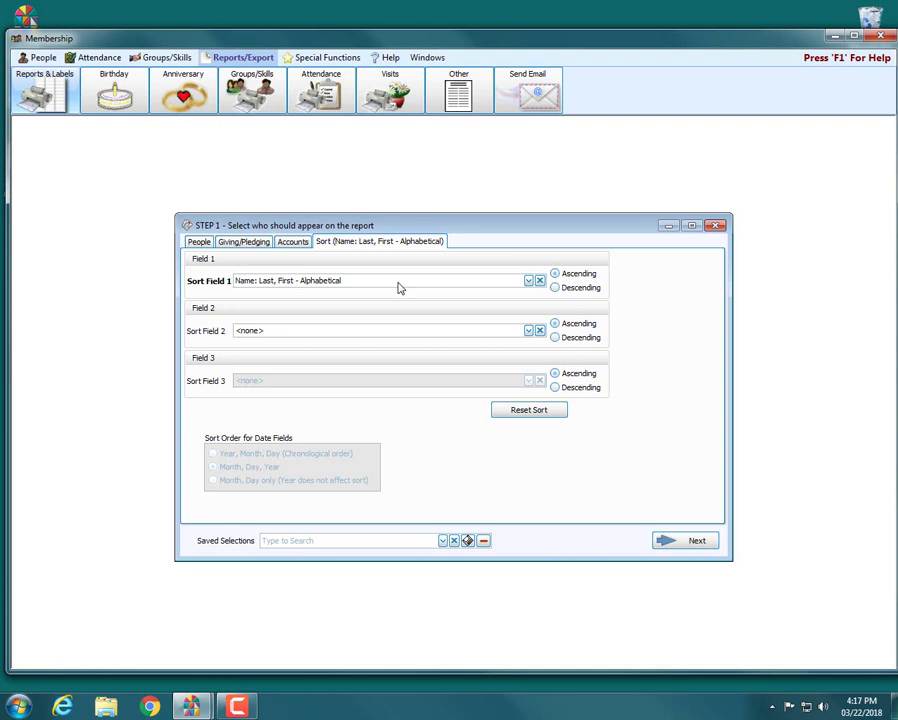
left_click(697, 541)
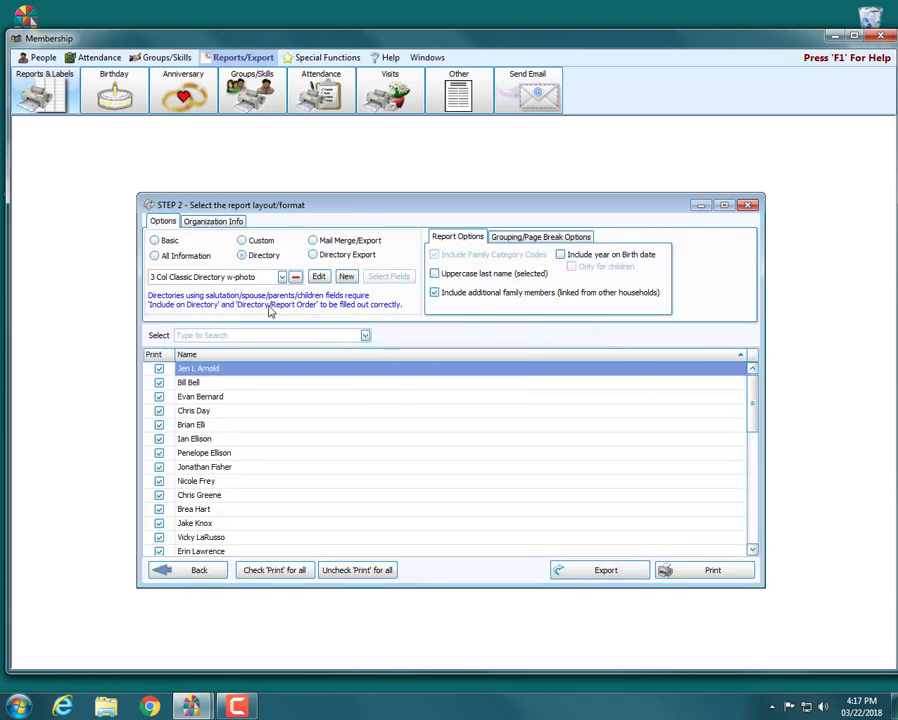
- Preview the church directory using the Directory format with the "[Template] 3 Col Classic Directory" layout
left_click(266, 257)
left_click(283, 278)
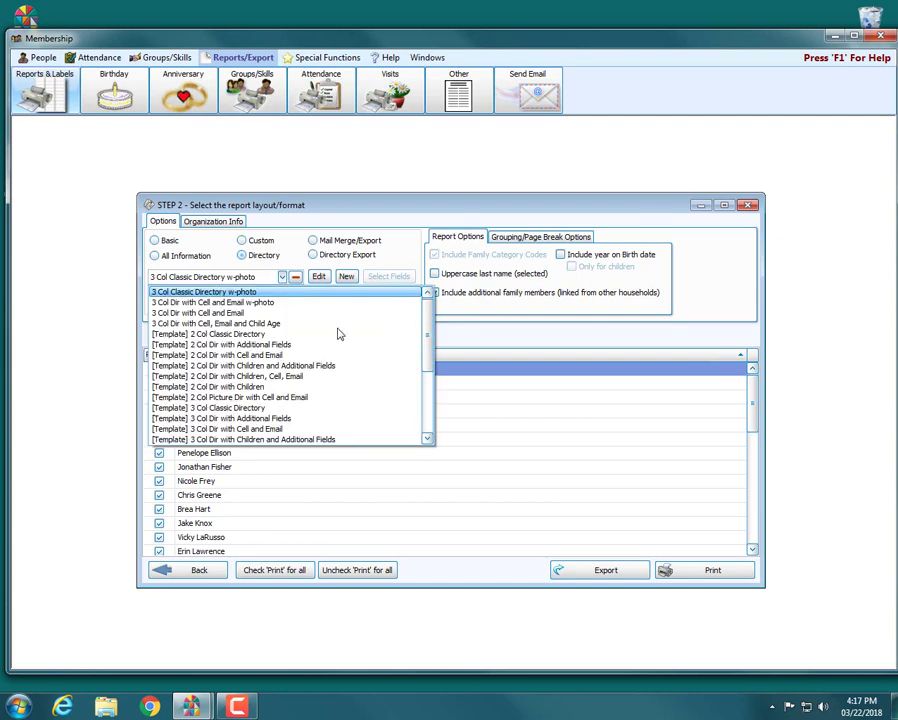
scroll(426, 350, "down", 1)
scroll(426, 360, "down", 3)
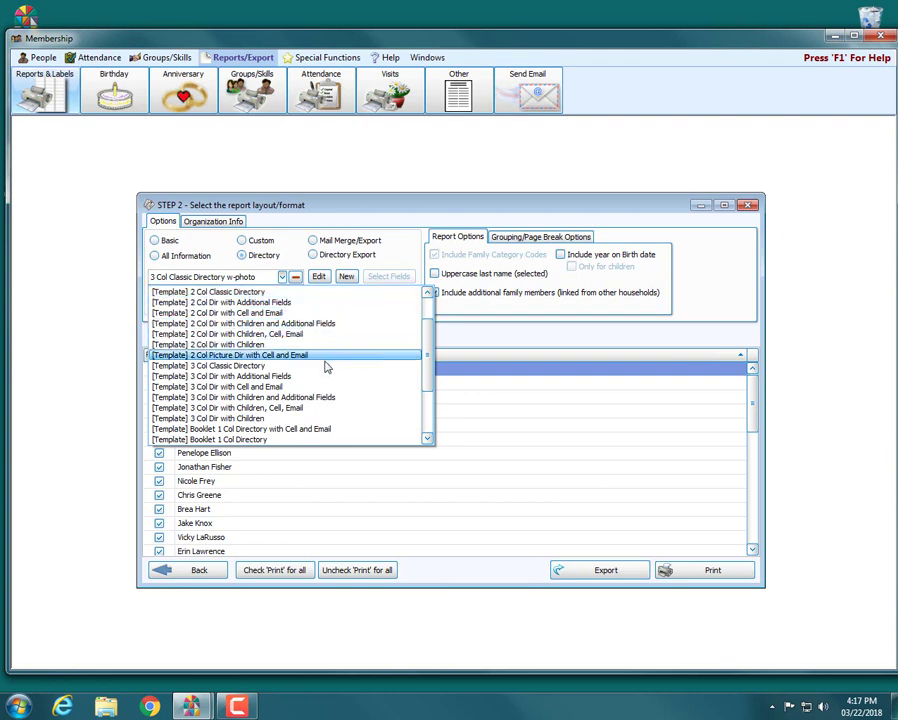
left_click(294, 366)
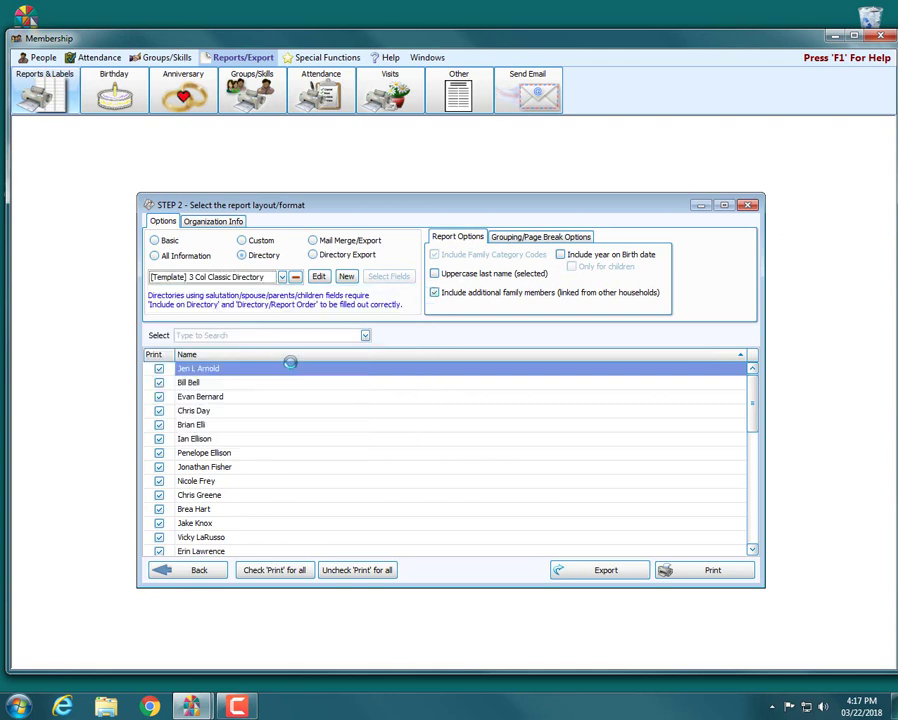
left_click(709, 572)
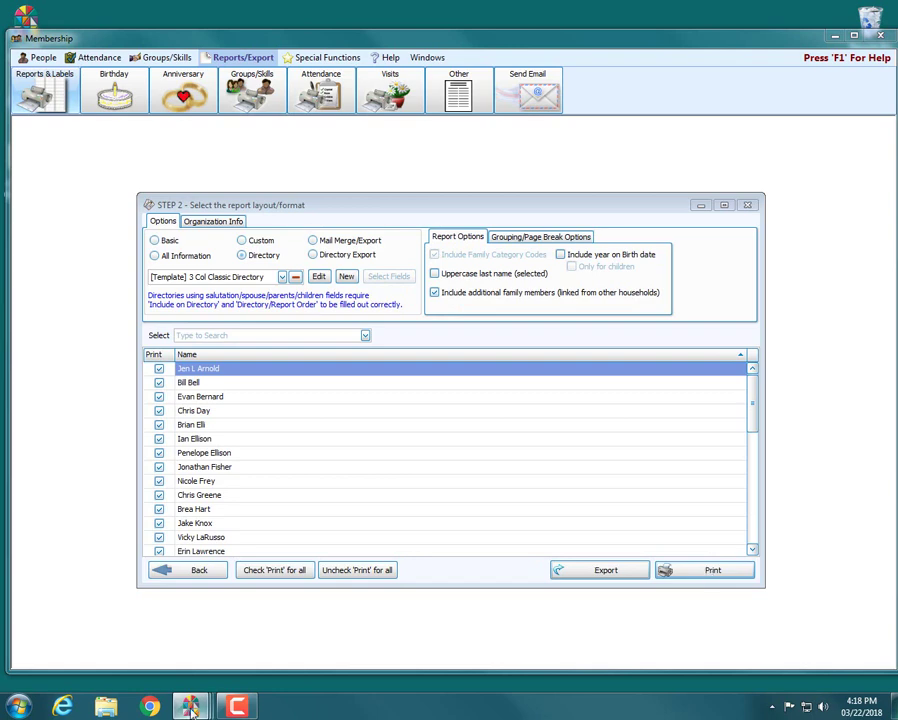
mouse_move(190, 706)
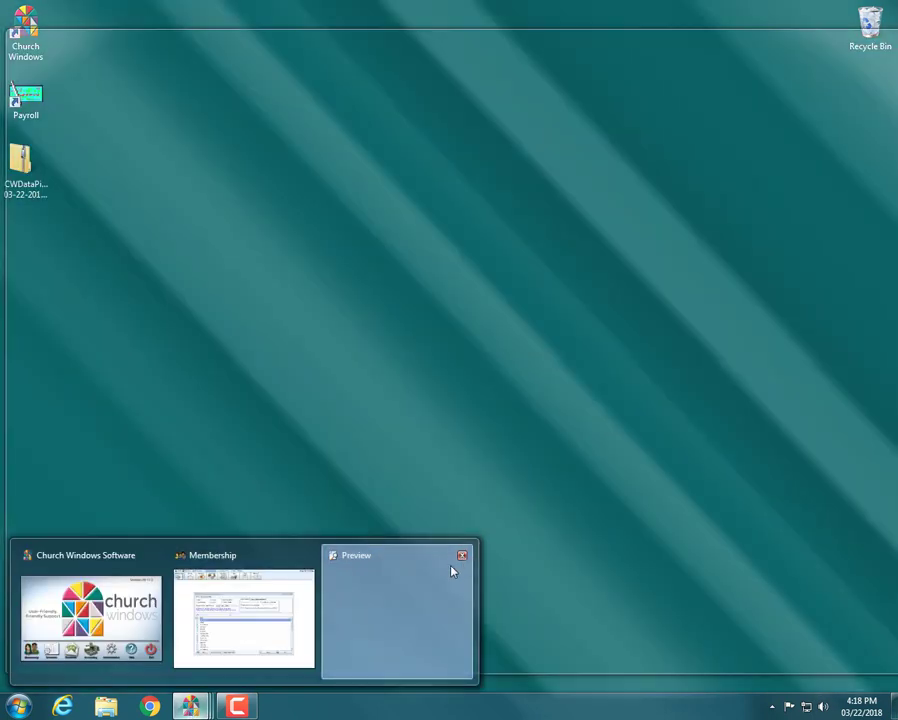
left_click(461, 556)
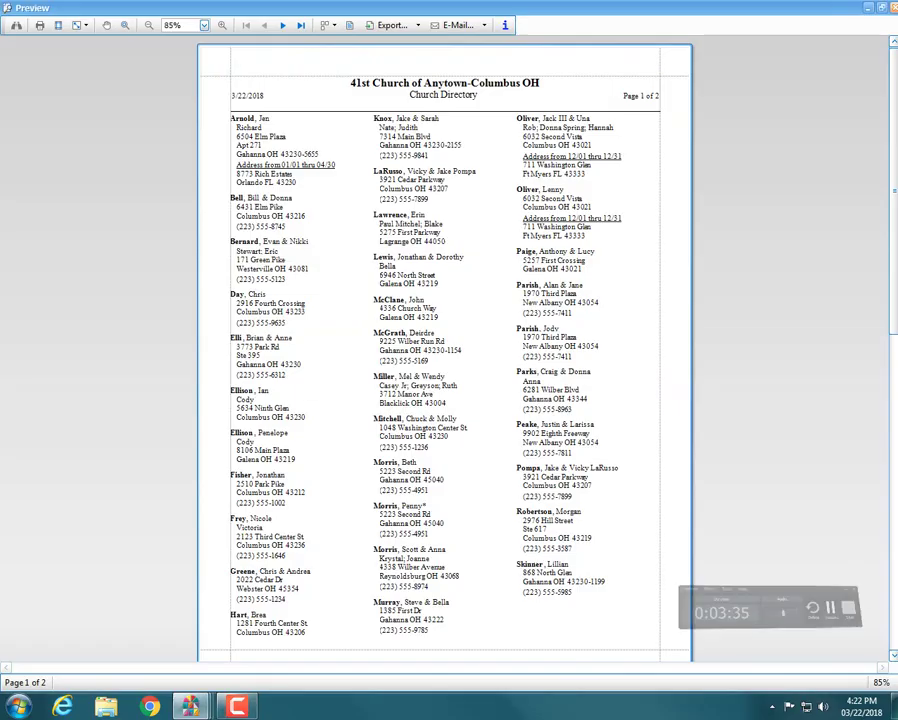
left_click(237, 707)
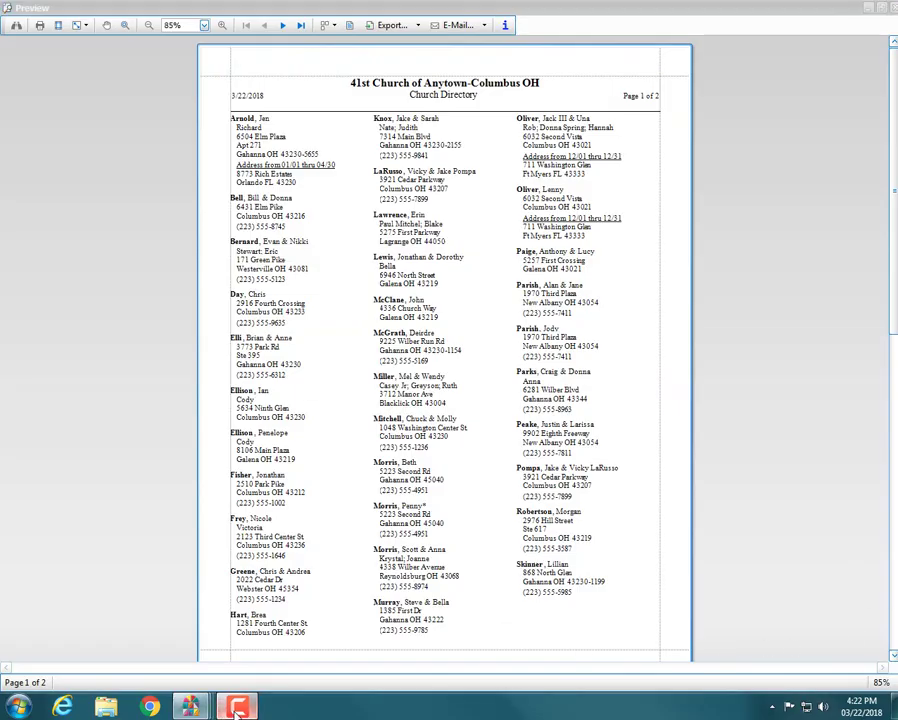
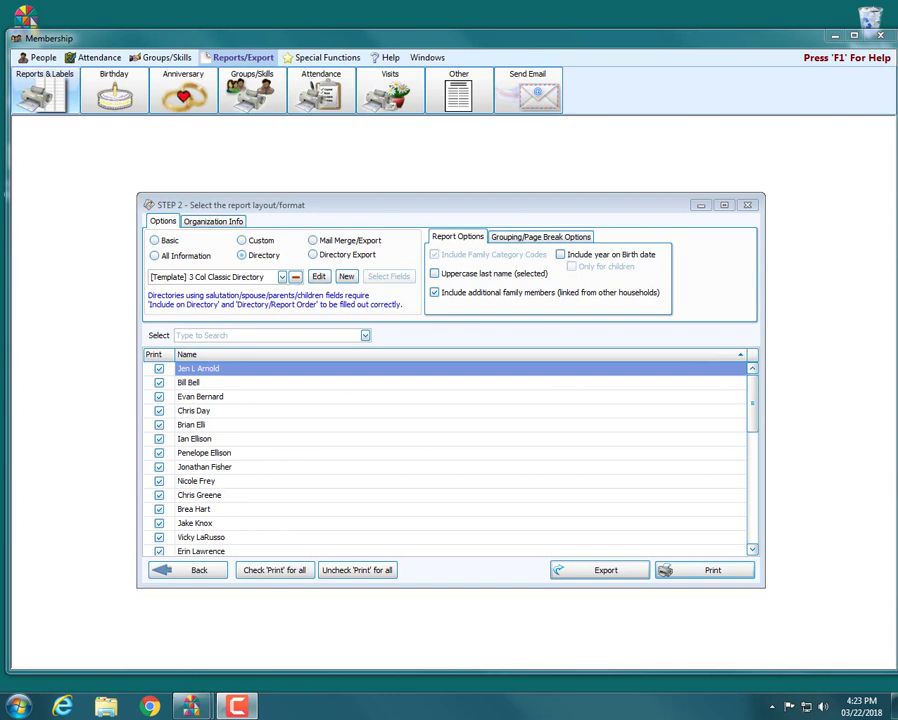
- Choose the "[Template] 3 Col Dir with Cell and Email" layout, preview the directory with it, and close the preview
left_click(283, 277)
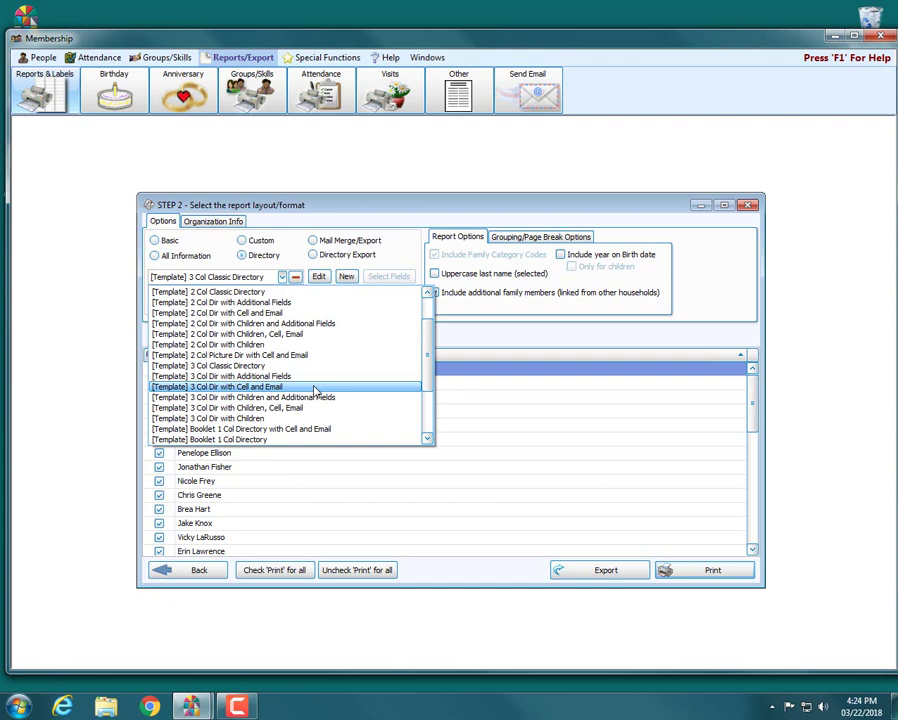
left_click(314, 387)
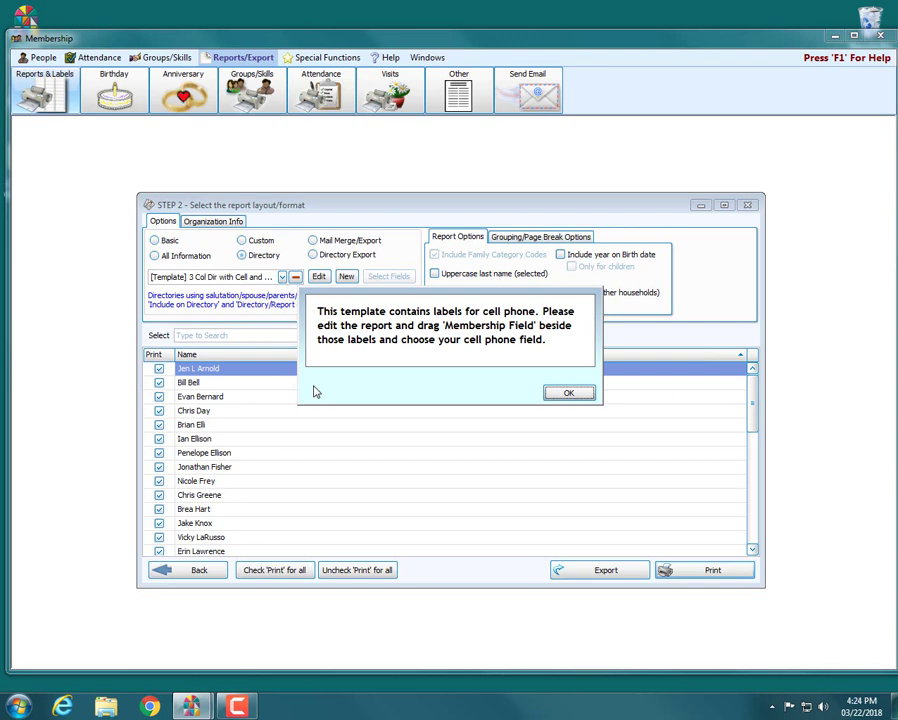
left_click(566, 394)
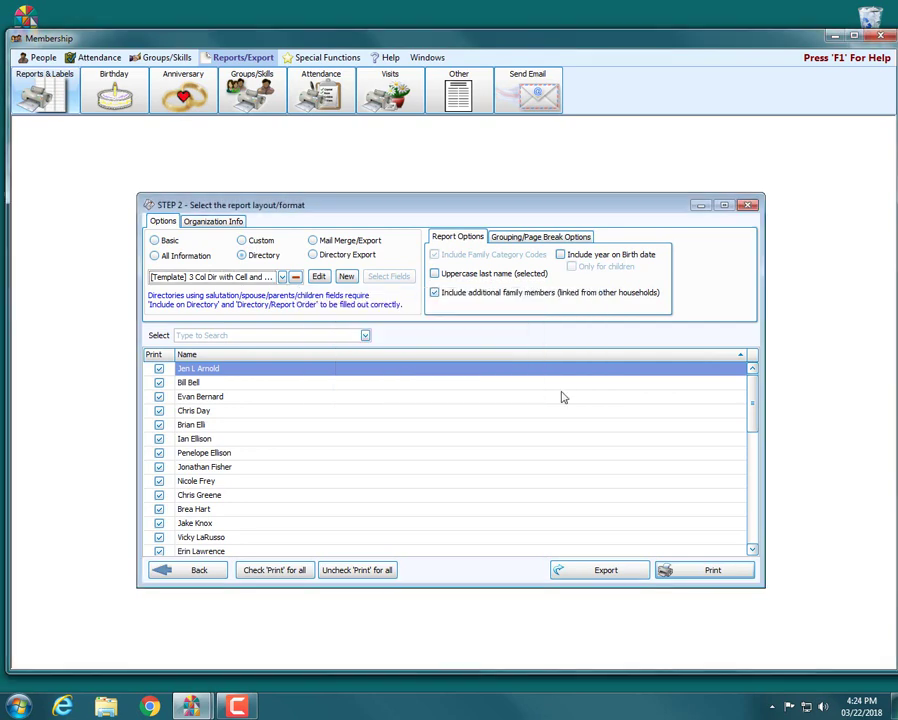
left_click(736, 572)
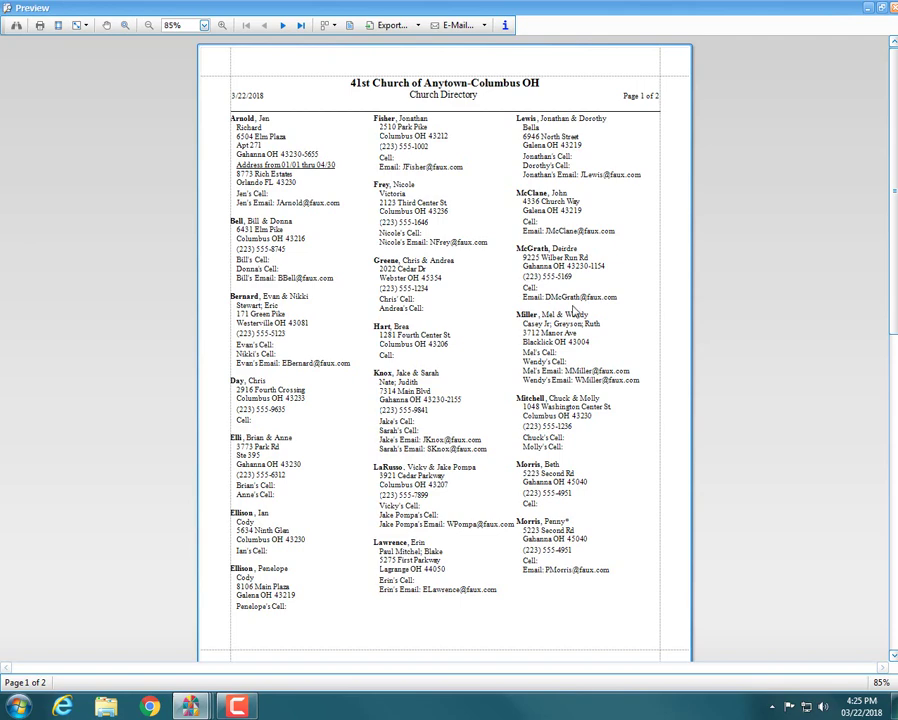
left_click(894, 8)
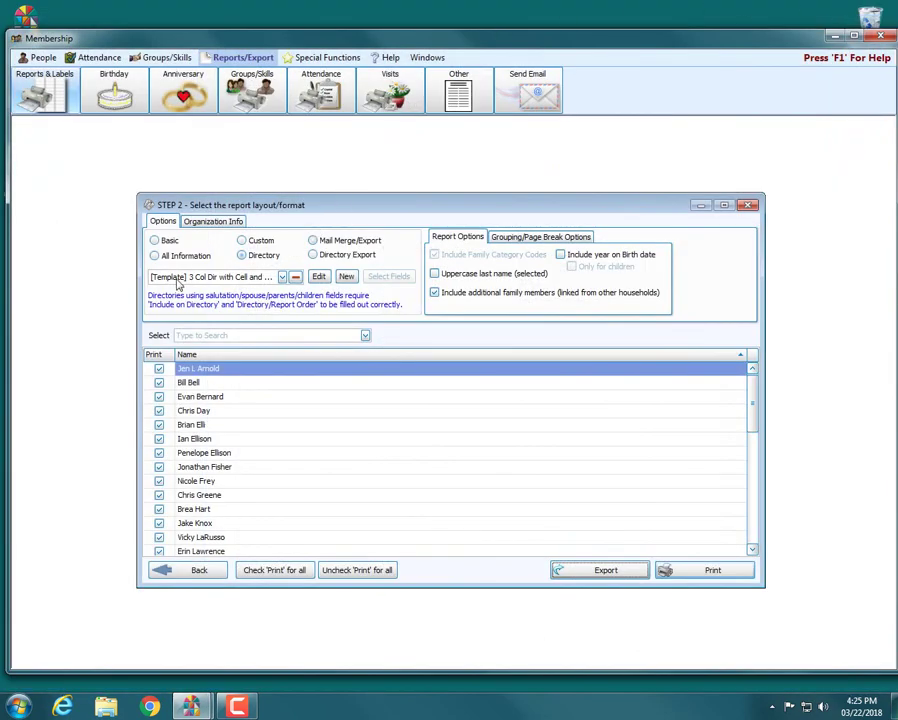
- Edit the selected template and place a Cell phone membership field beside the second "Cell:" label in the Detail band
left_click(320, 277)
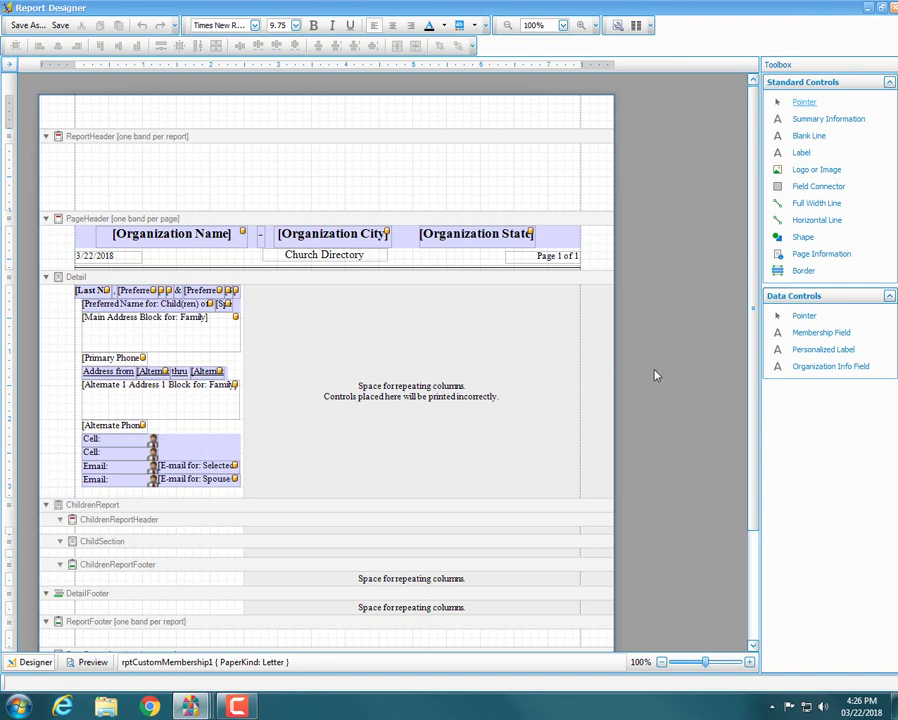
left_click(824, 334)
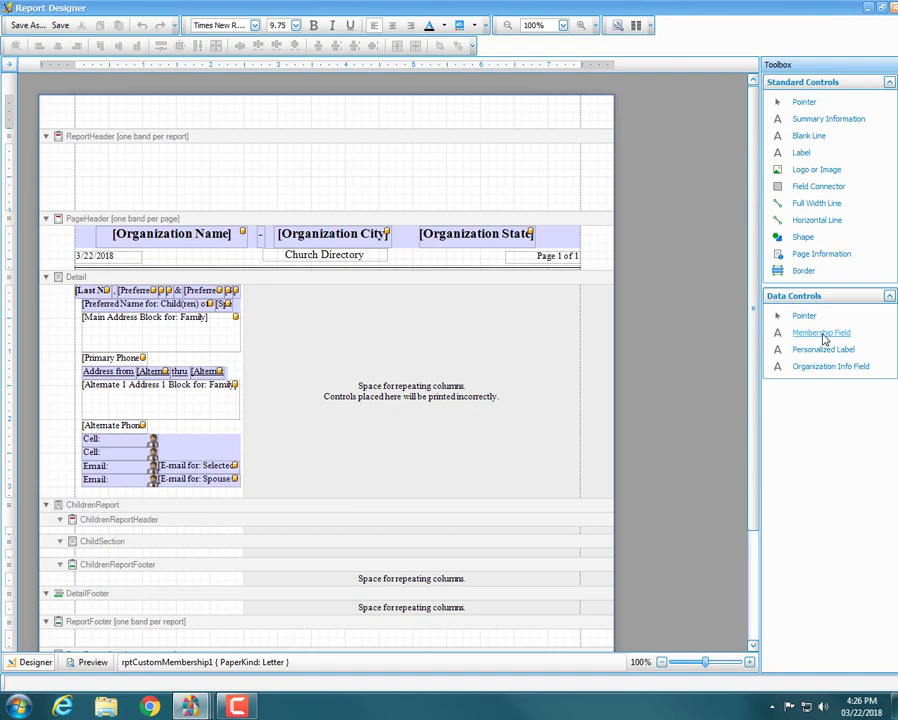
left_click_drag(824, 339, 196, 461)
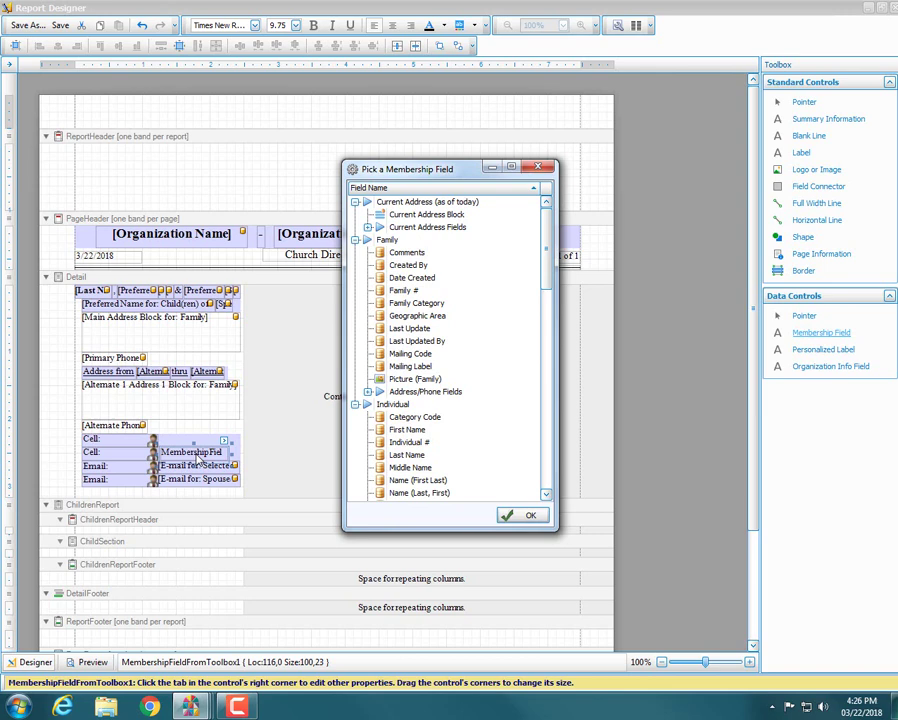
left_click_drag(548, 272, 548, 357)
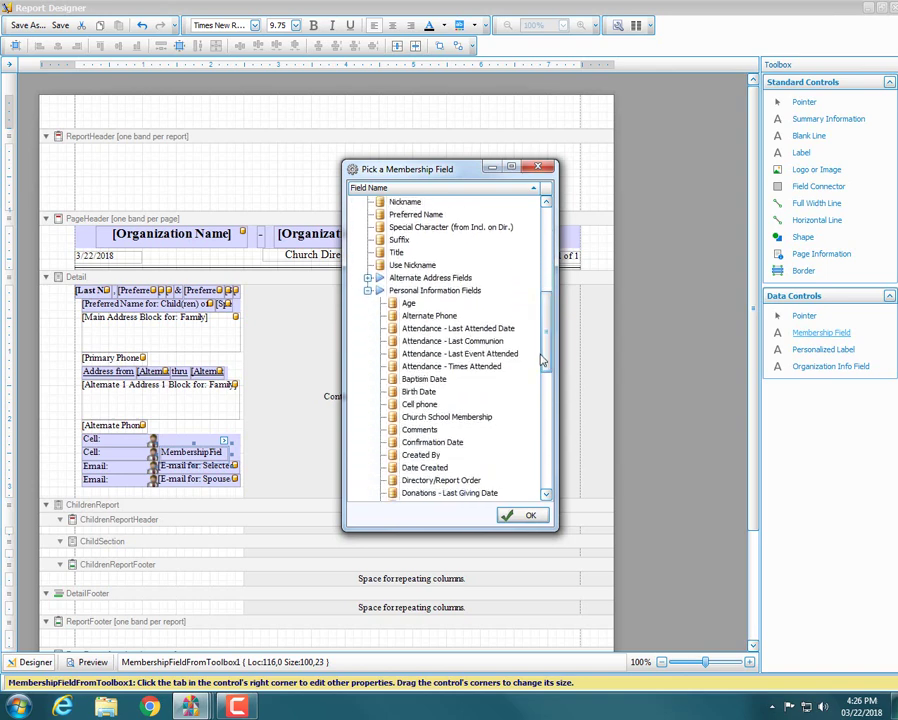
left_click(430, 406)
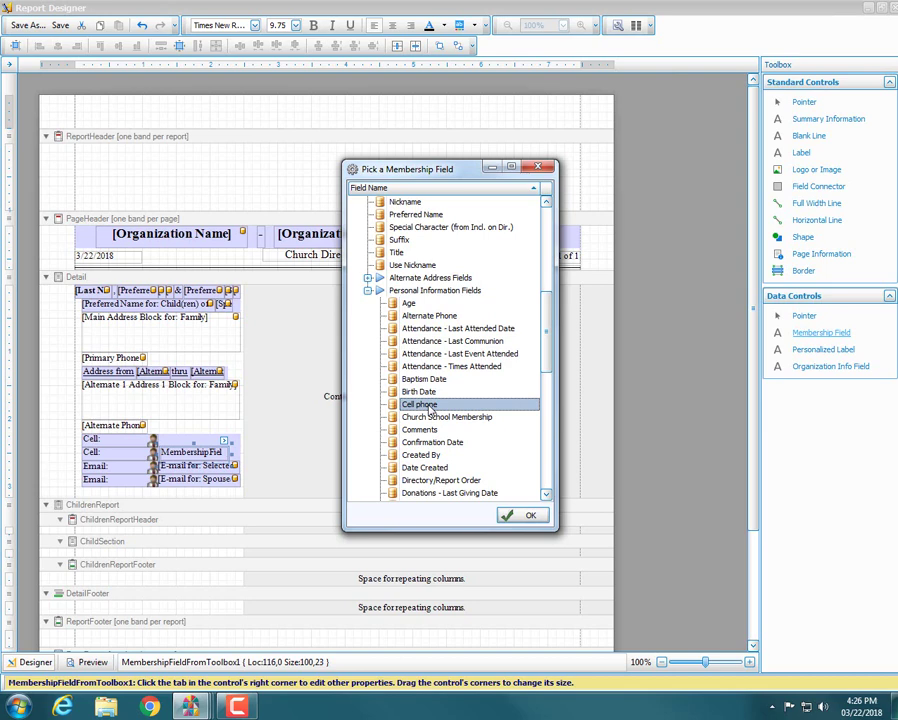
left_click(522, 516)
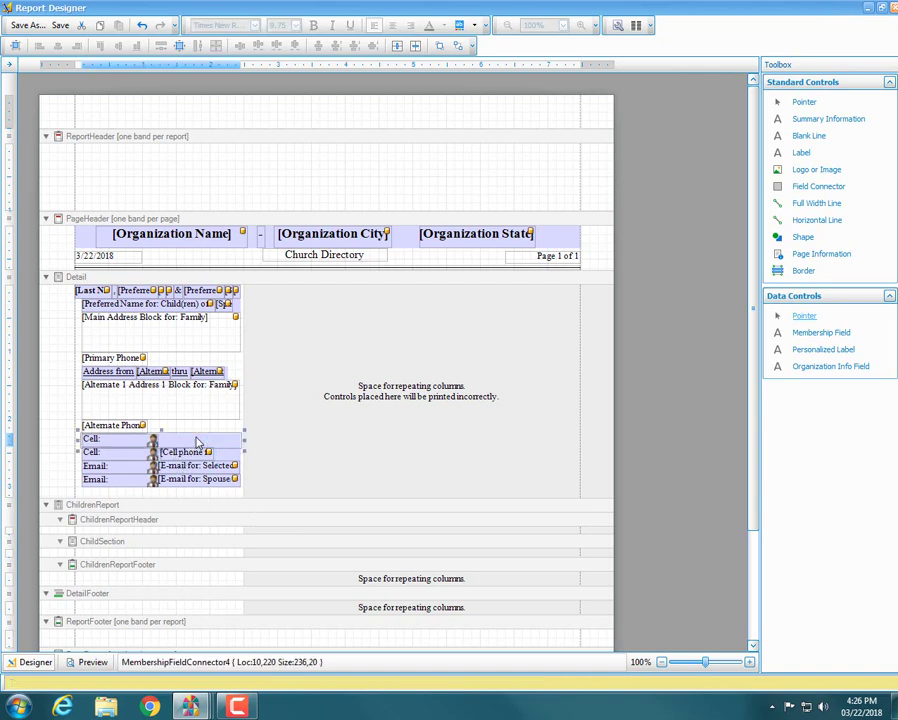
- Place another Cell phone membership field beside the first "Cell:" label in the Detail band
left_click(496, 280)
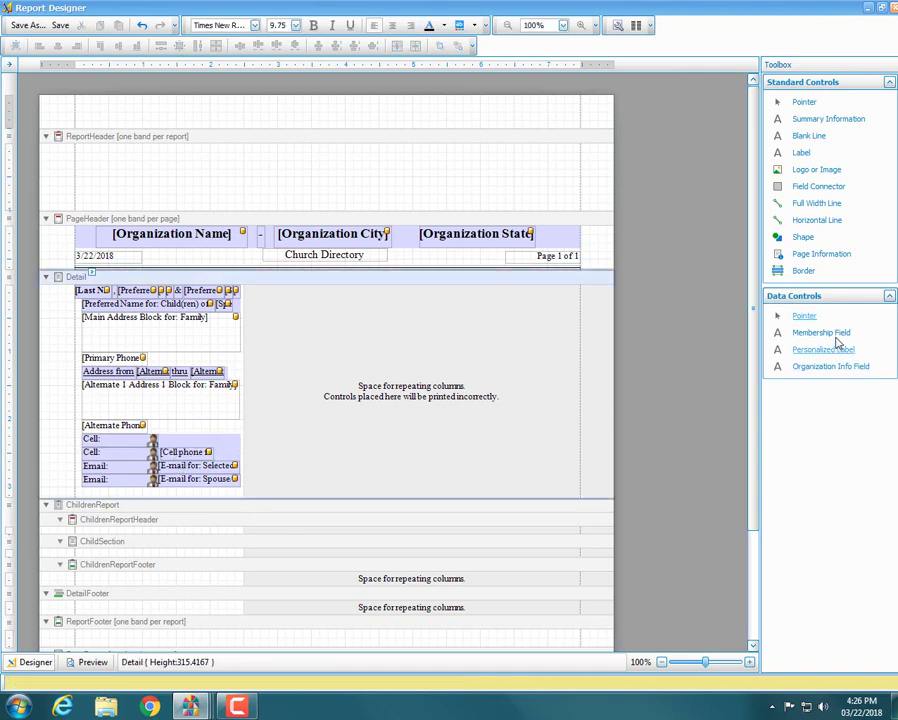
left_click_drag(834, 334, 195, 441)
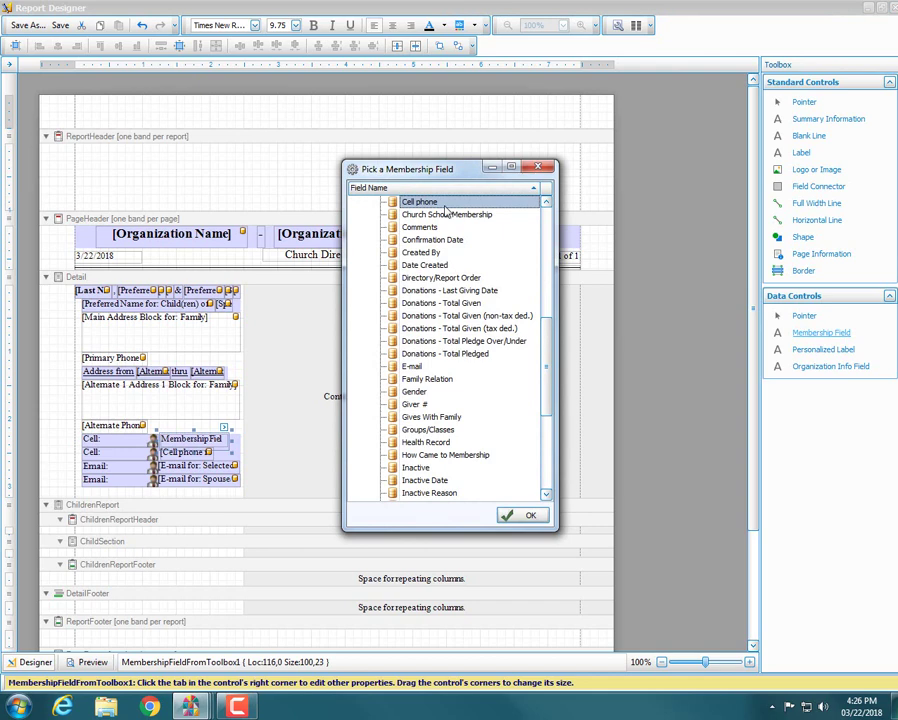
left_click(526, 515)
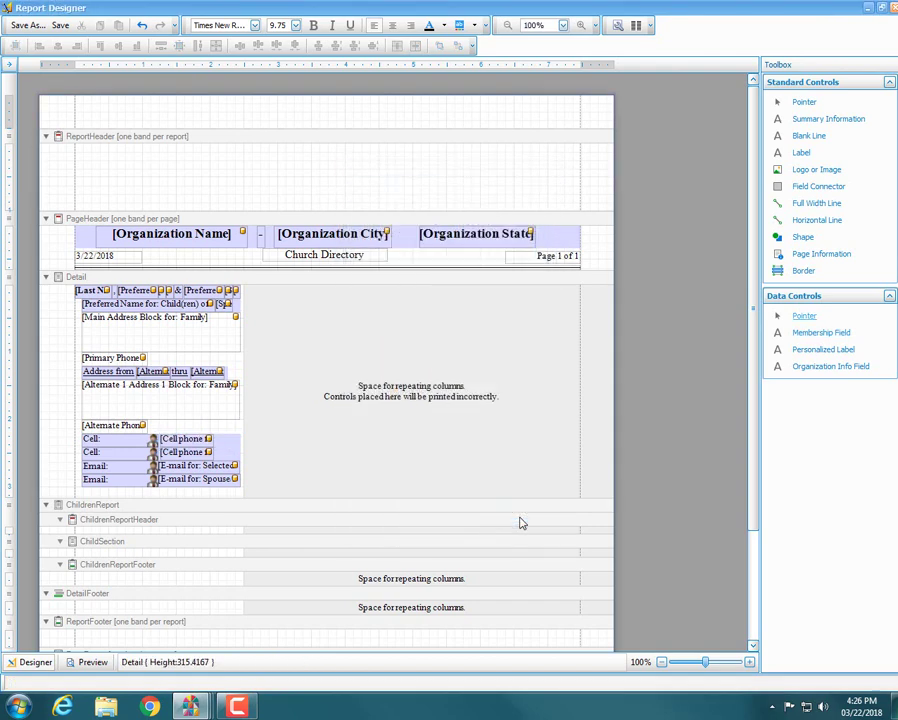
- Set the family member of the lower Cell phone field to Spouse/Partner of Individual
left_click(200, 454)
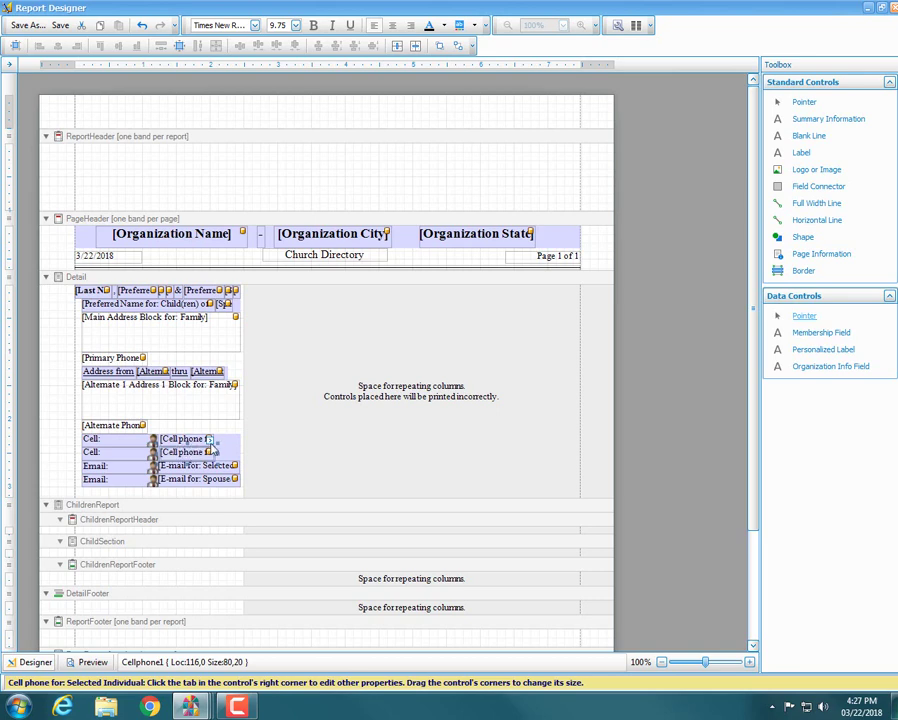
left_click(210, 440)
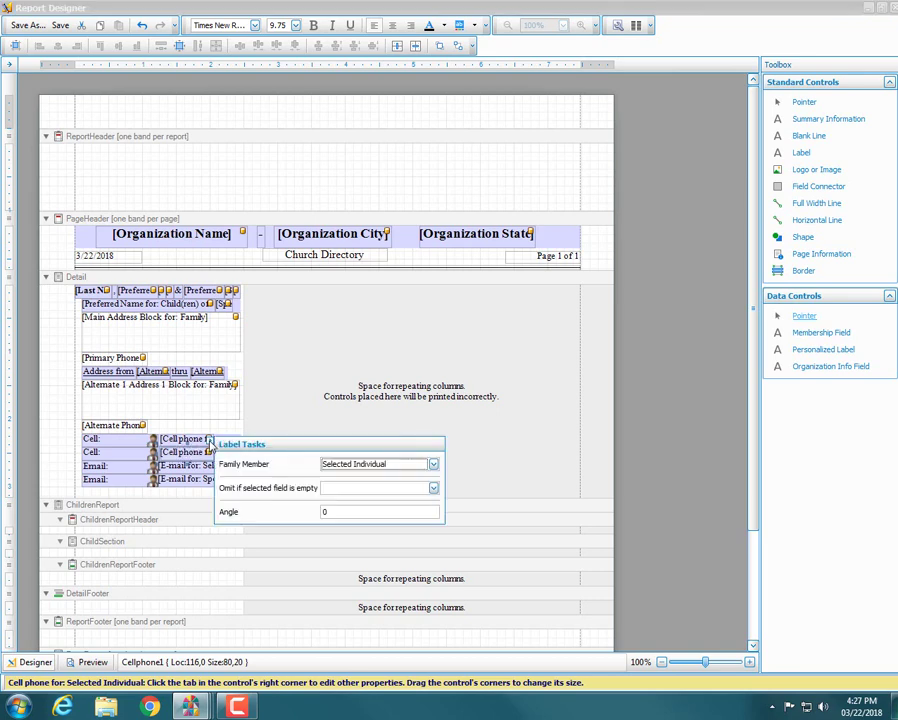
left_click(376, 465)
left_click(385, 489)
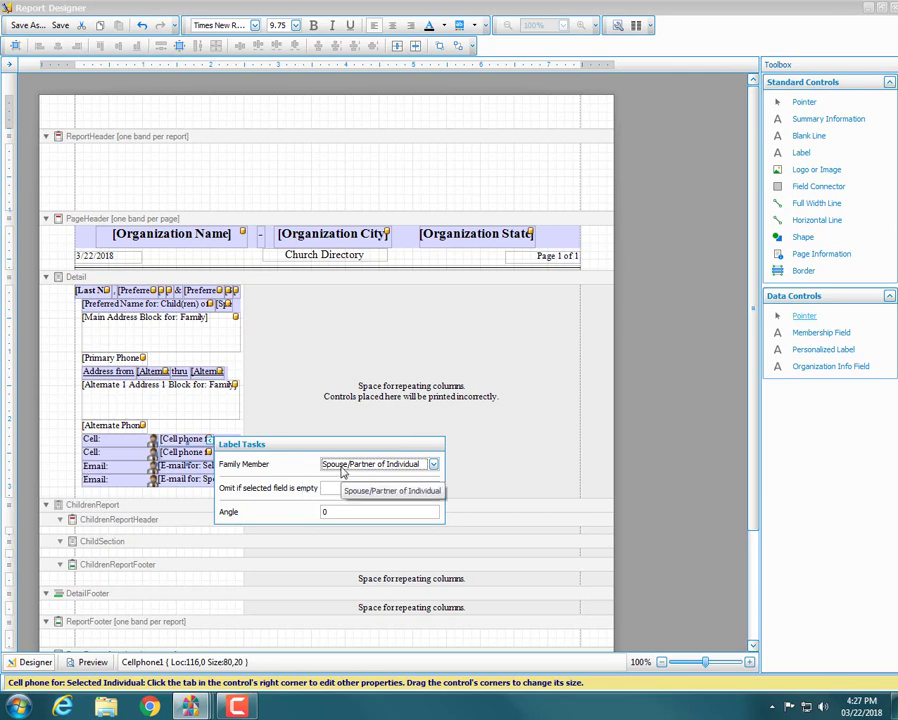
left_click(290, 376)
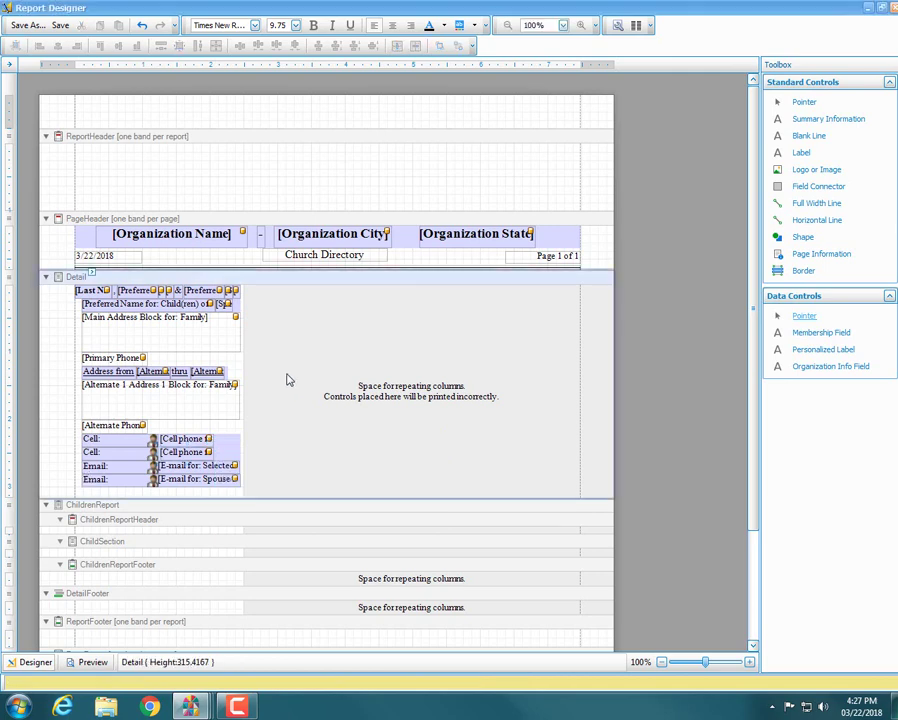
- Set the second "Cell:" label to be omitted when "Cell phone for: Spouse/Partner of Individual" is empty
left_click(136, 456)
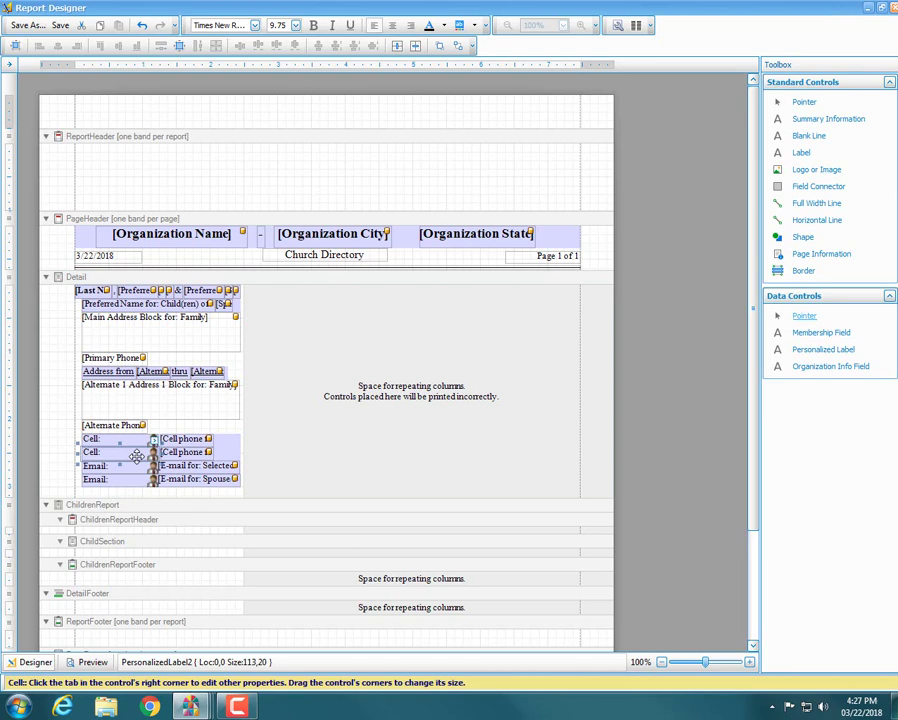
left_click_drag(136, 456, 106, 456)
left_click(154, 440)
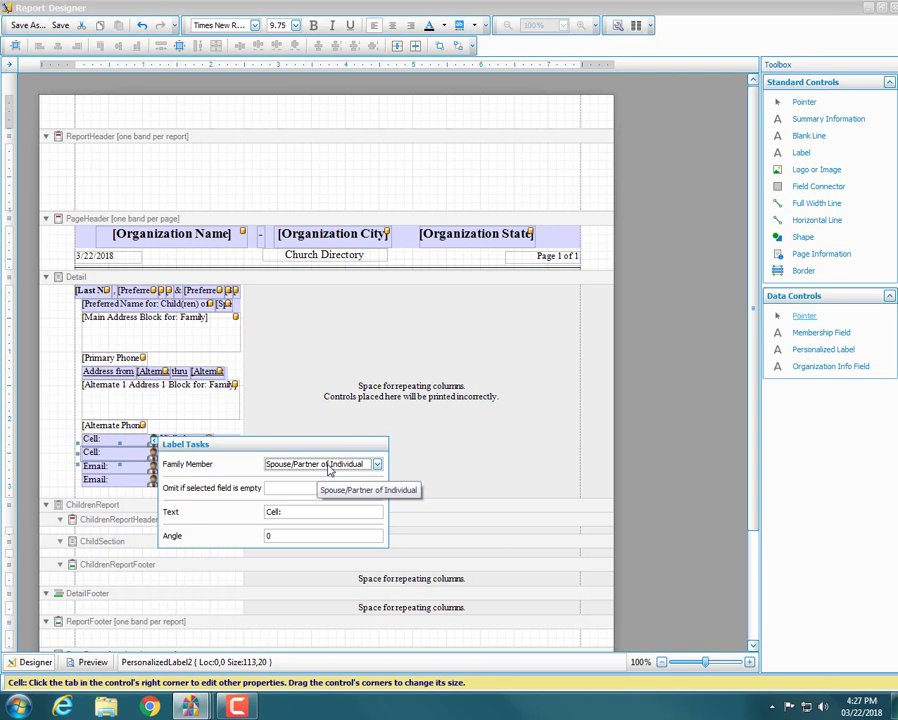
left_click(281, 489)
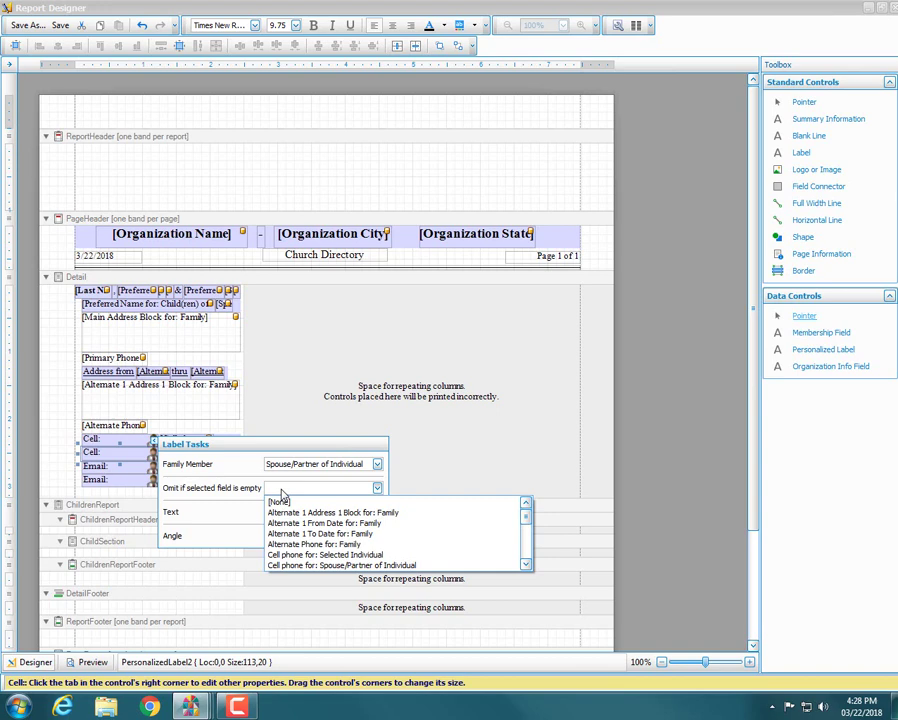
left_click(280, 566)
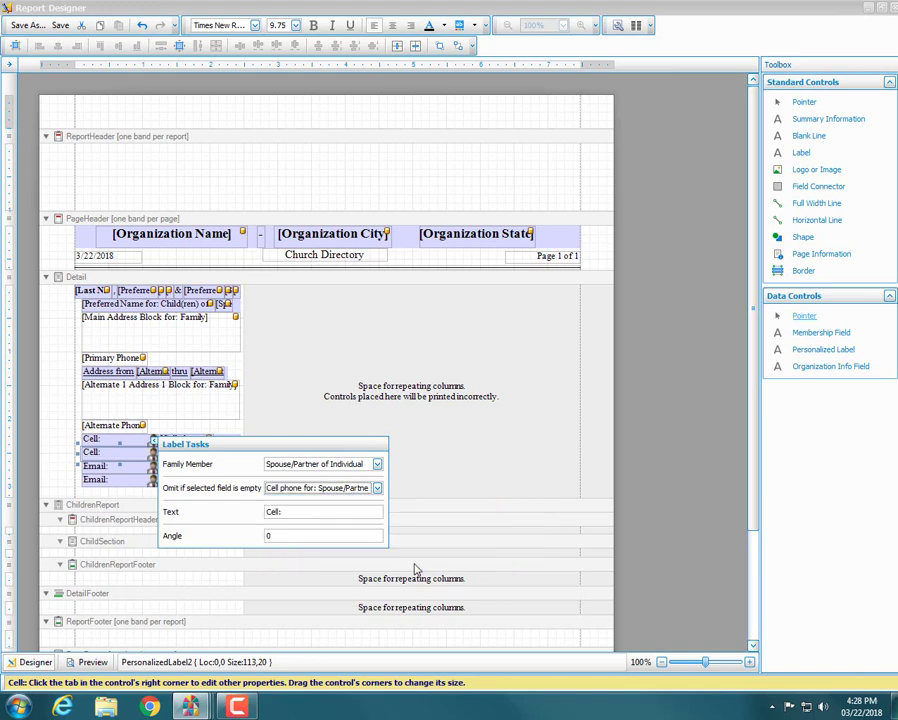
- Check the upper Cell phone field's family member and set the first "Cell:" label to be omitted when "Cell phone for: Selected Individual" is empty
left_click(221, 281)
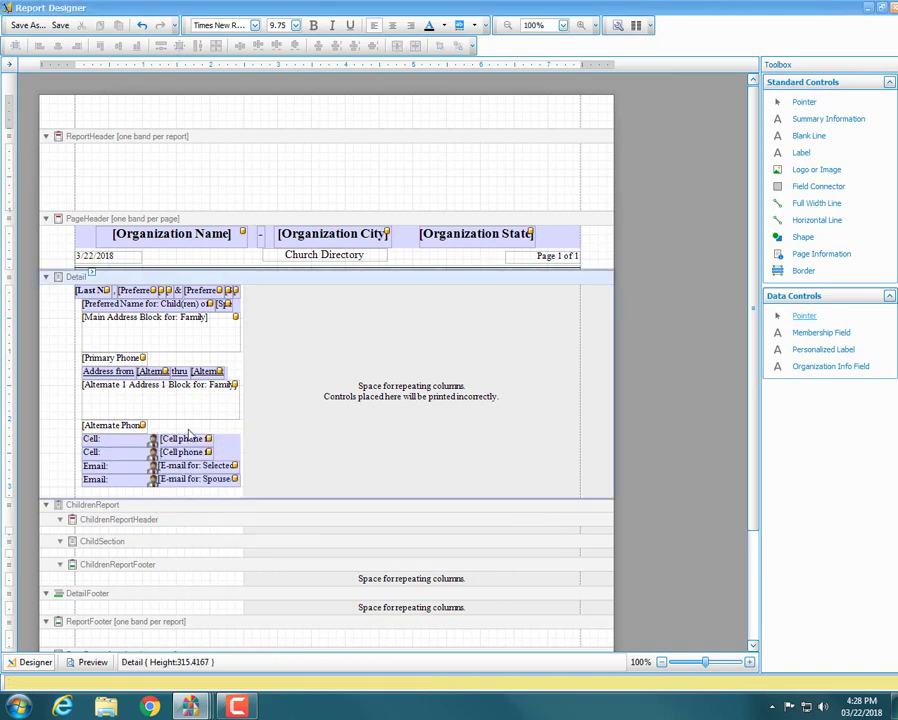
left_click(177, 440)
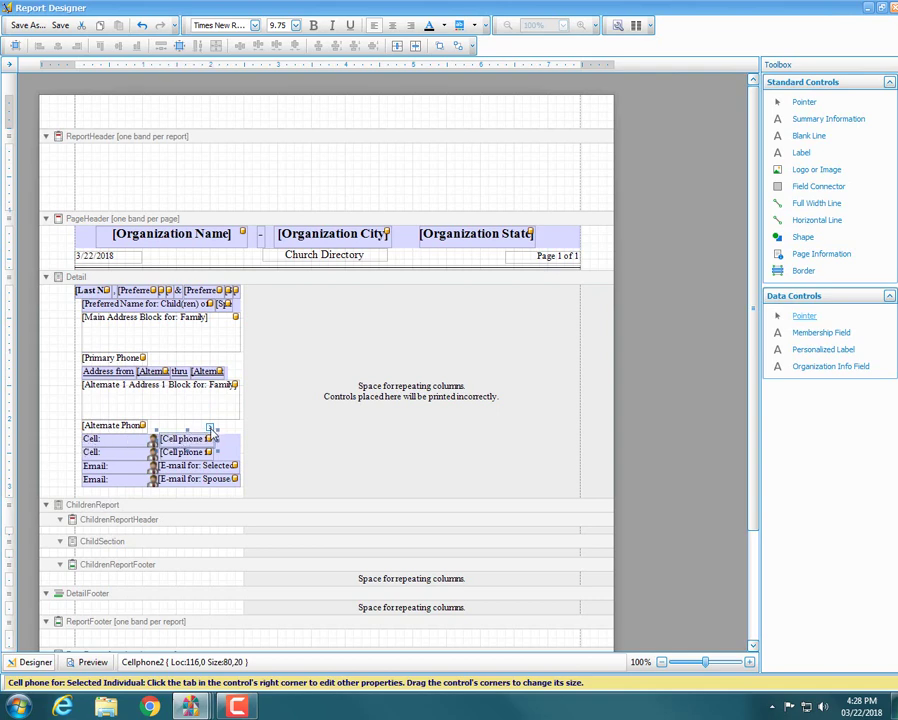
left_click(210, 428)
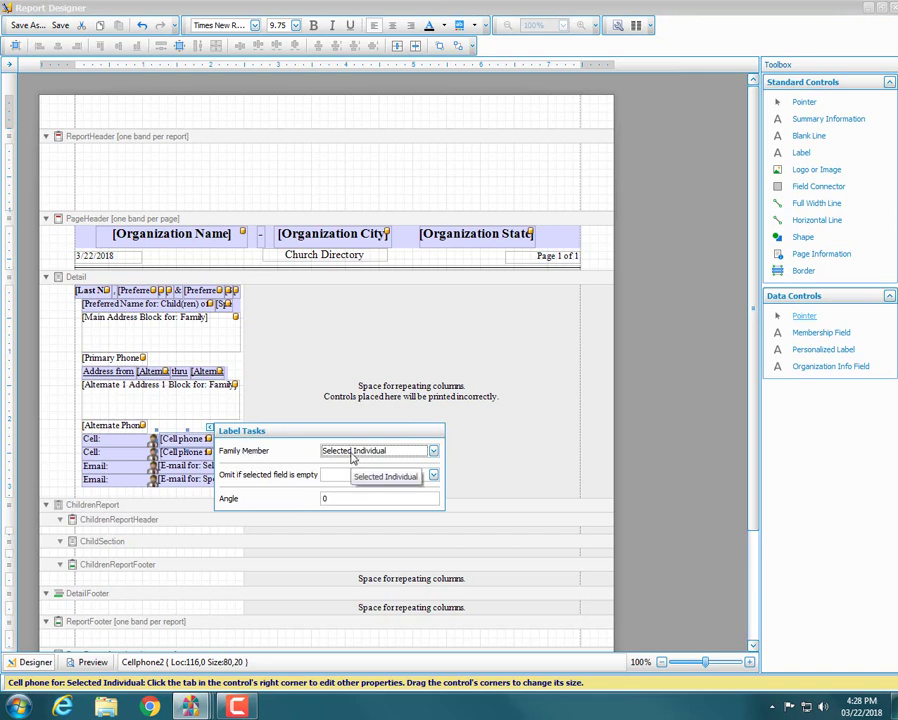
left_click(125, 441)
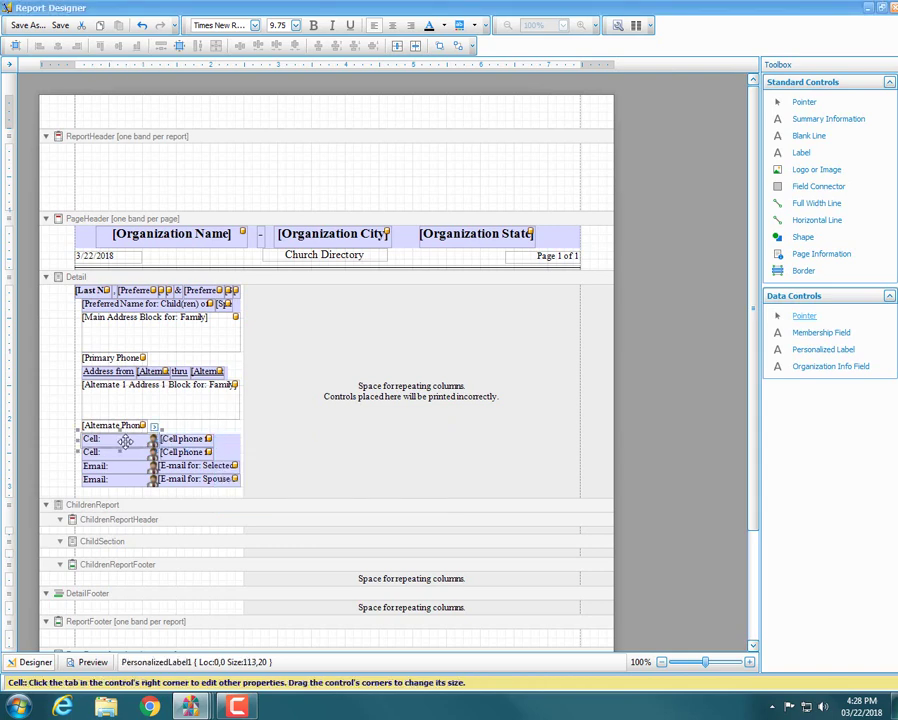
left_click(154, 426)
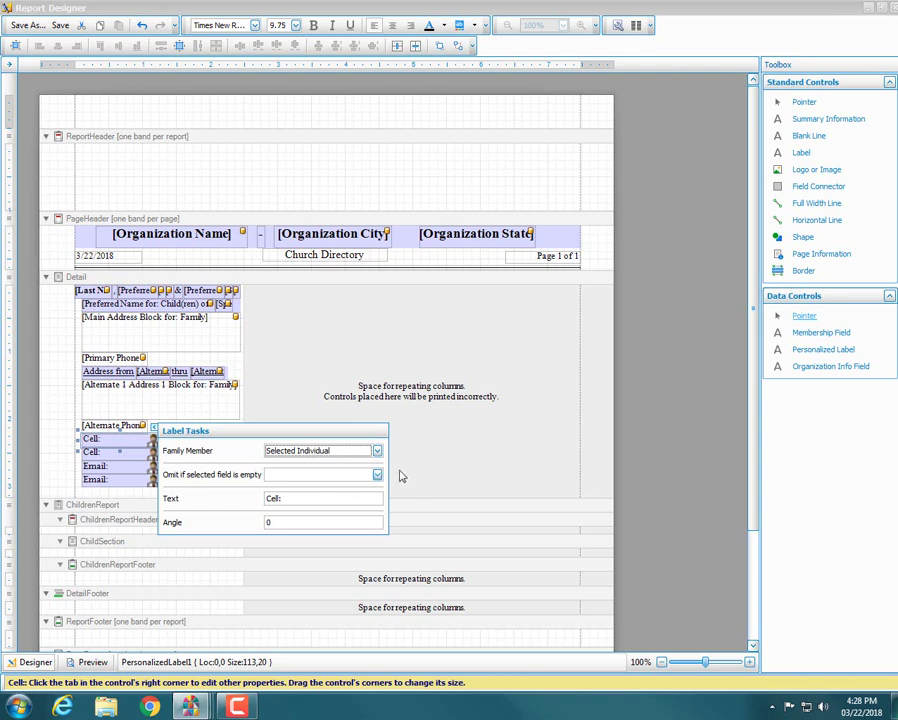
left_click(377, 476)
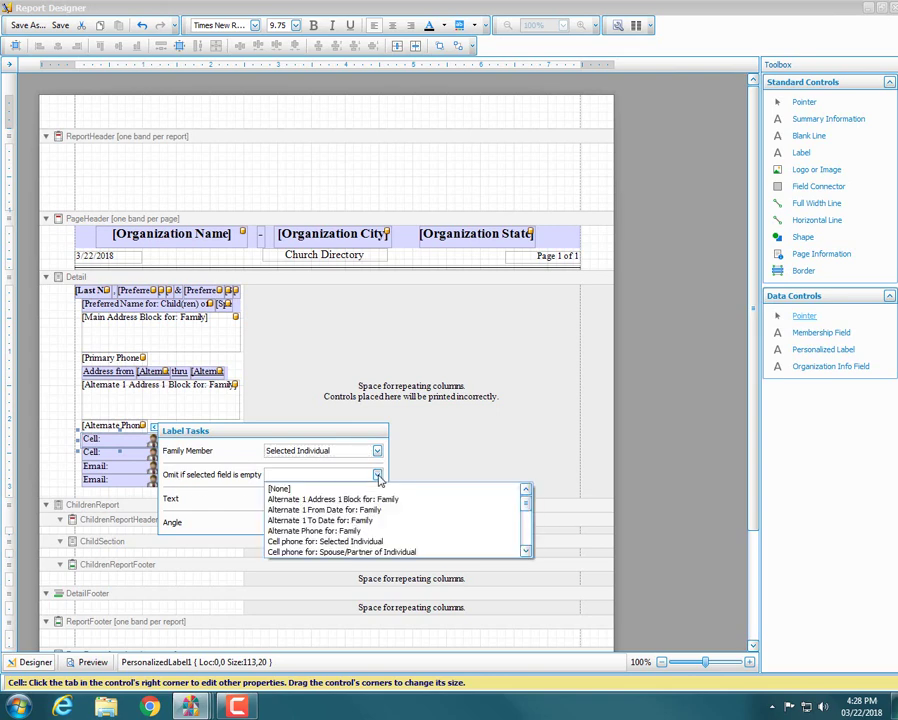
left_click(385, 541)
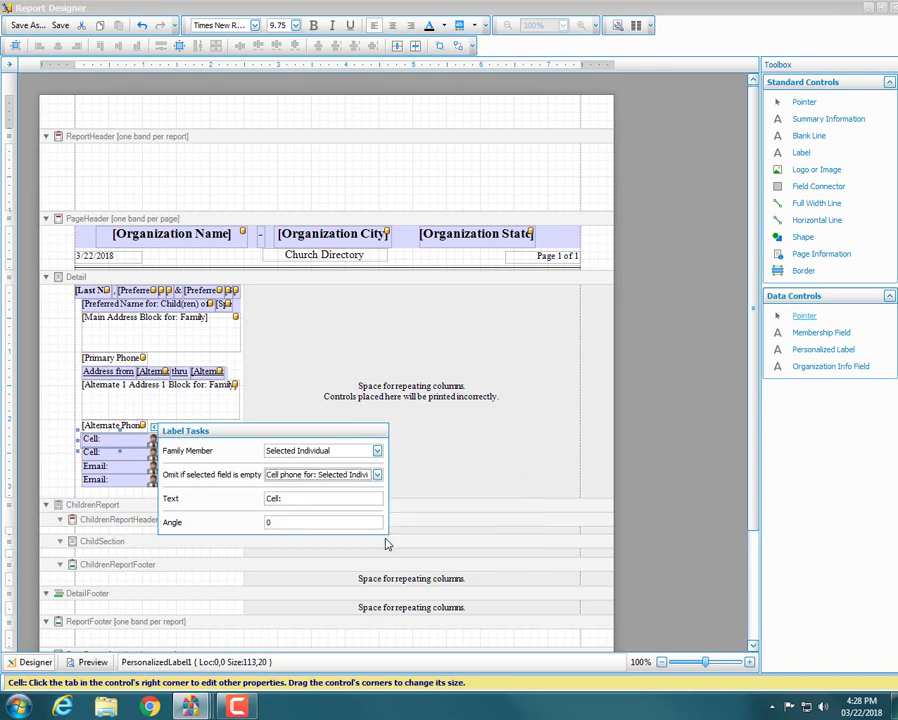
left_click(440, 468)
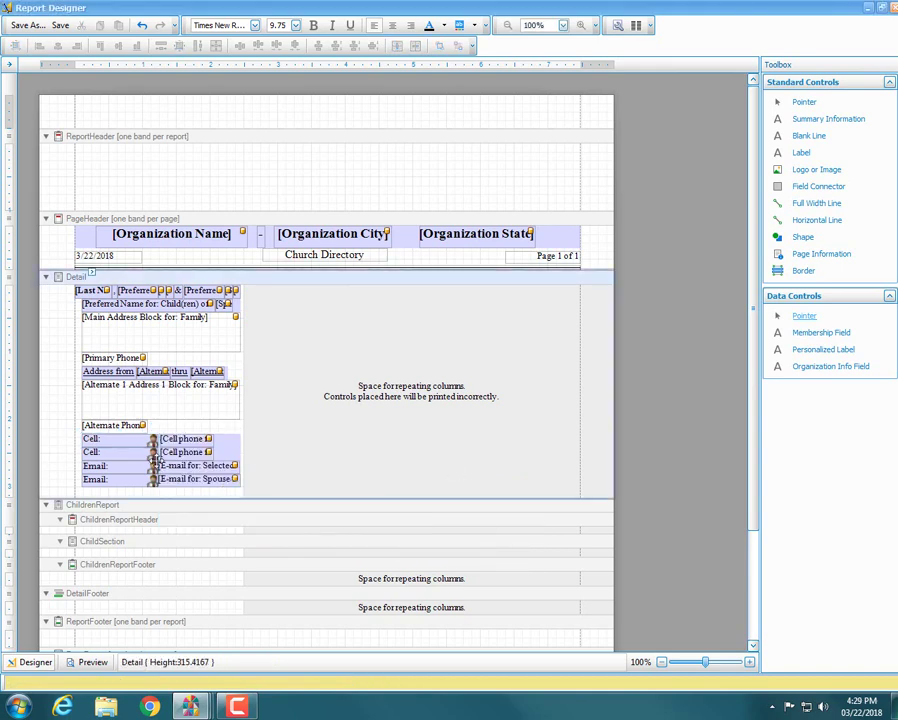
- Save the layout under the new name "3 Col Dir with Cell and Email Updated"
left_click(20, 27)
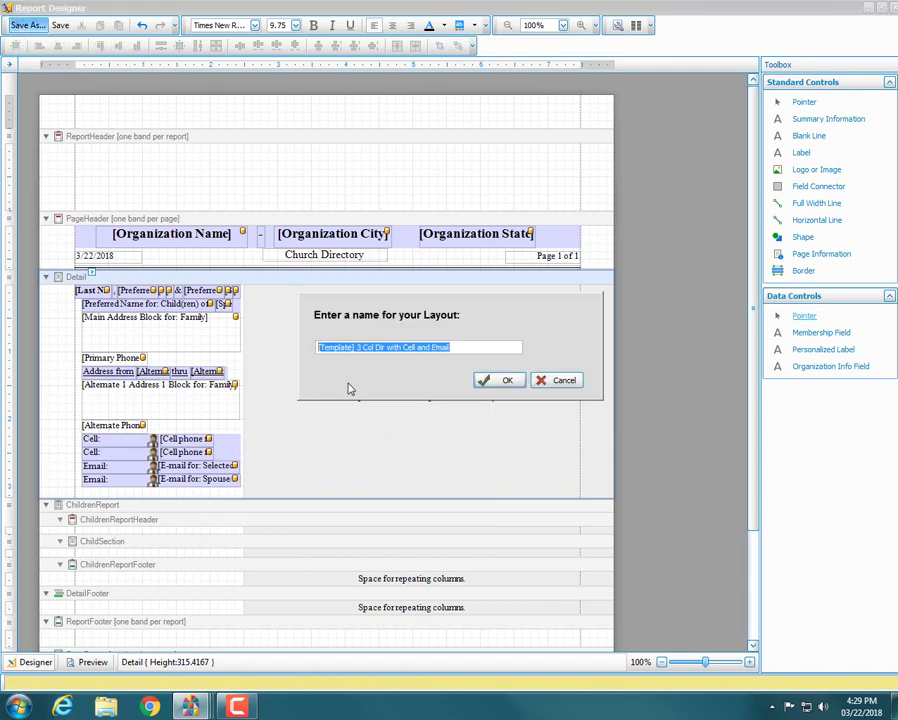
left_click(406, 348)
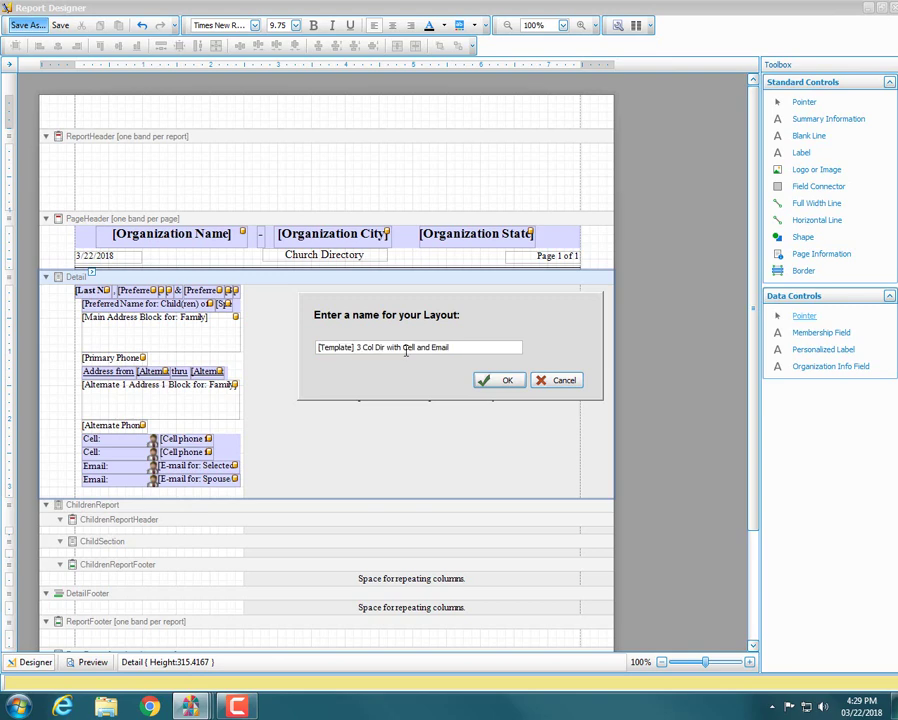
key("Delete")
key("Delete")
key("BackSpace")
key("BackSpace")
key("BackSpace")
key("BackSpace")
key("BackSpace")
key("BackSpace")
key("BackSpace")
key("BackSpace")
key("BackSpace")
key("BackSpace")
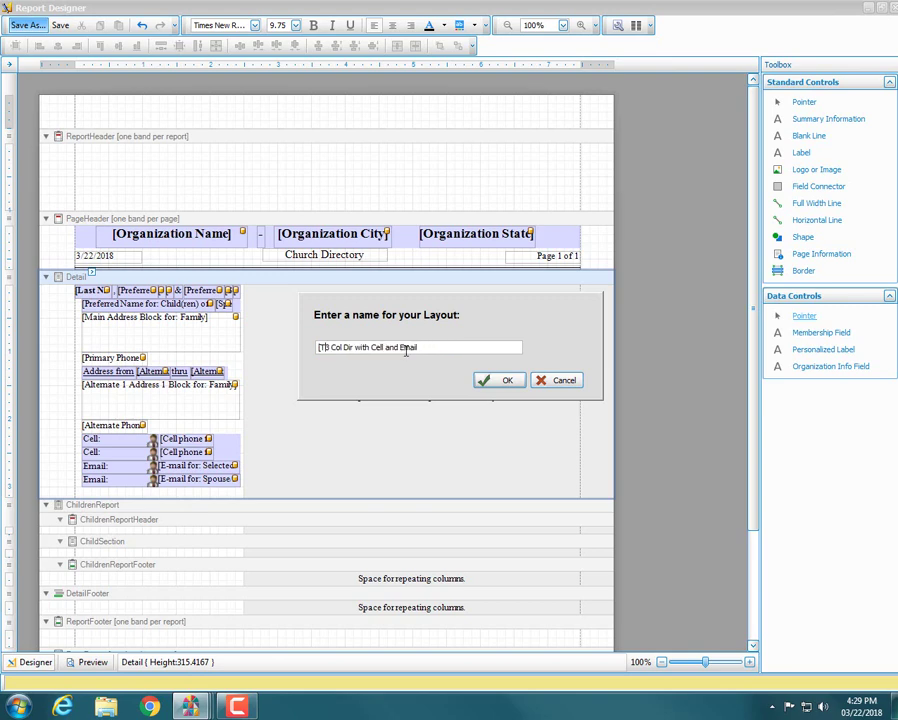
type("3")
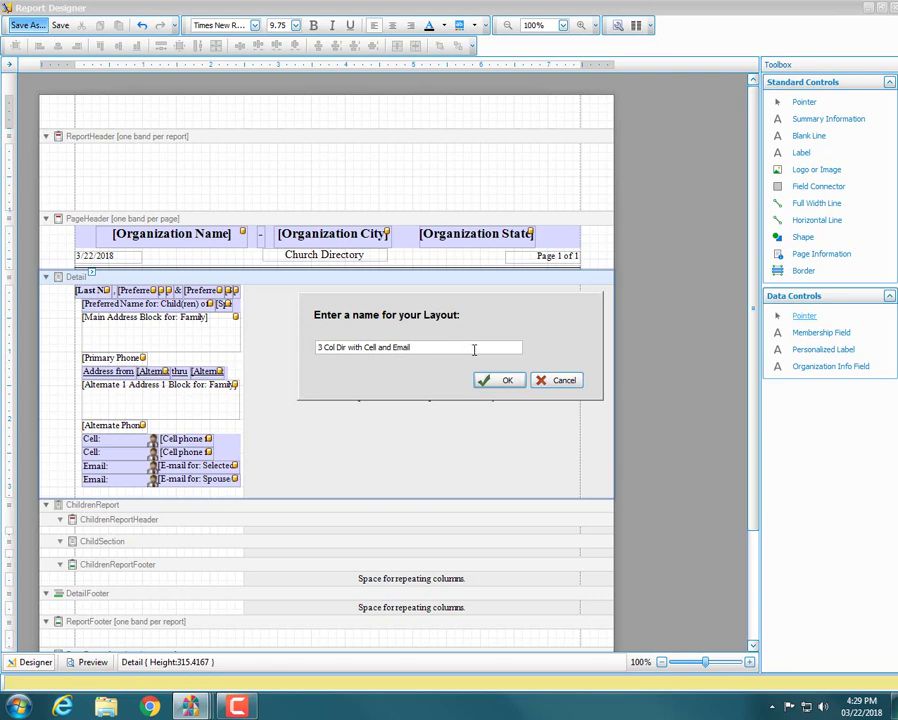
left_click(474, 349)
type("Updated")
left_click(505, 381)
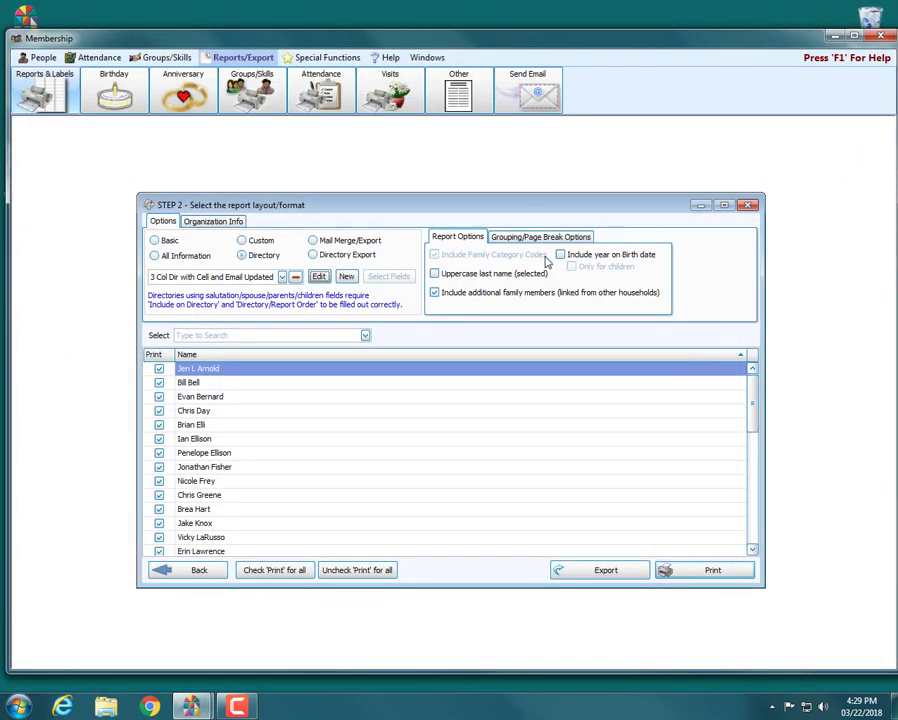
- Preview the directory printed with the updated layout, review the cell phone entries, and close the preview
left_click(705, 571)
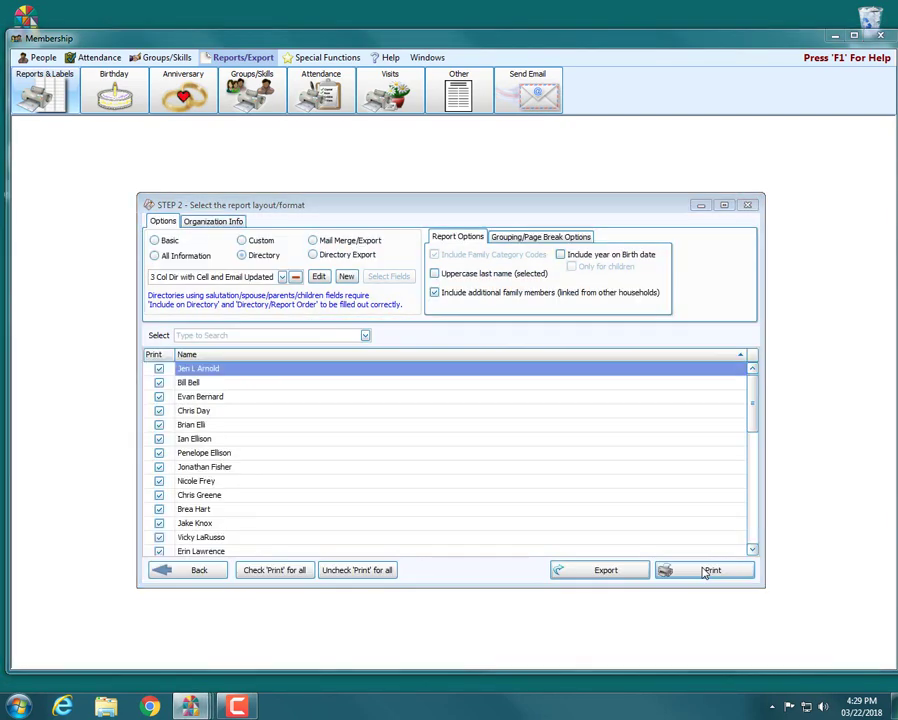
mouse_move(190, 706)
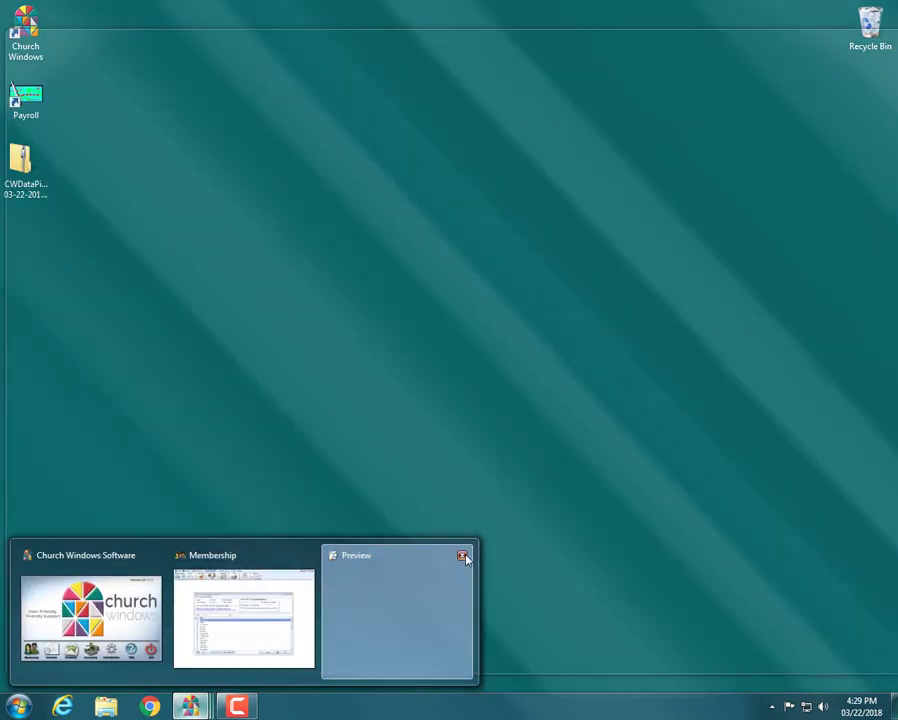
left_click(463, 555)
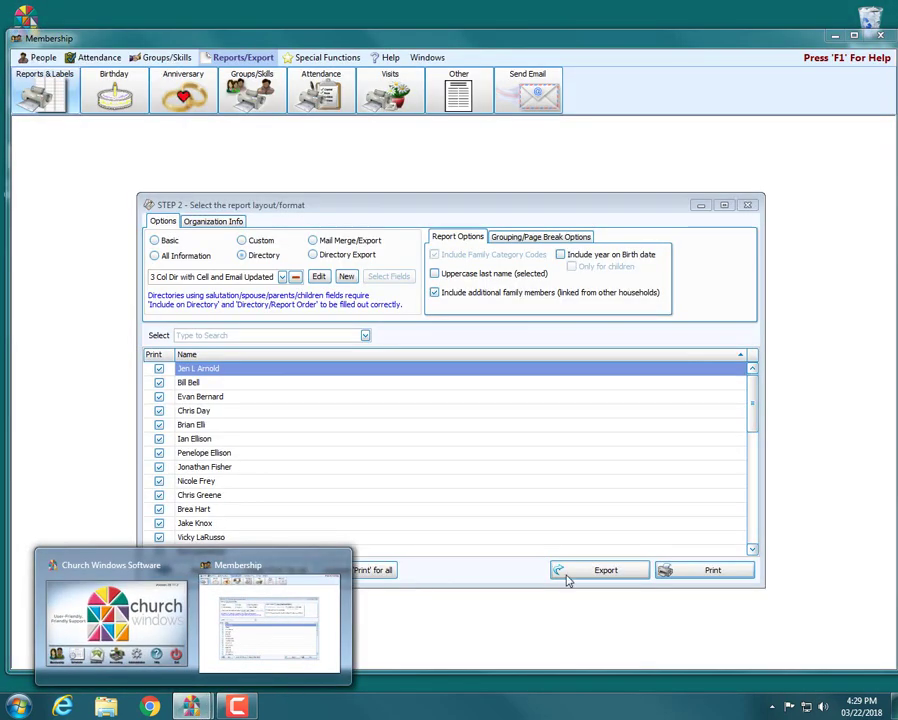
left_click(709, 572)
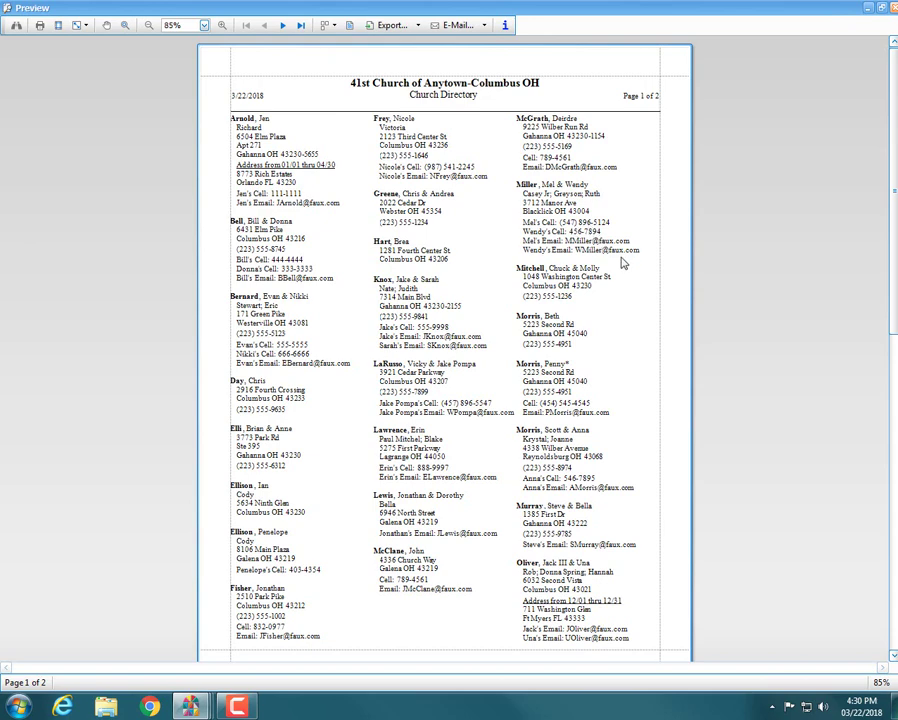
left_click(893, 8)
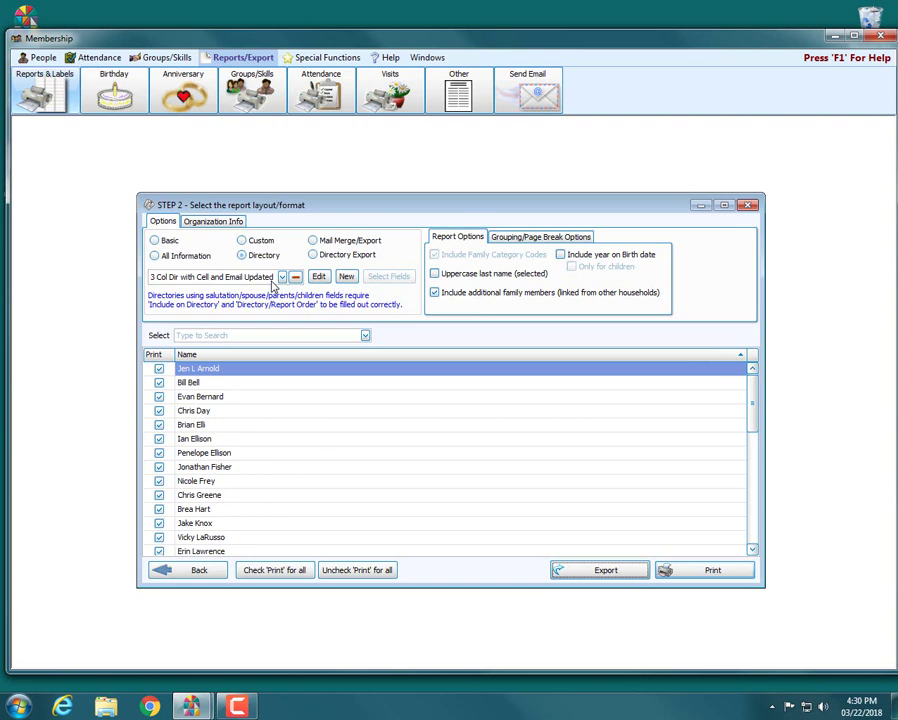
- Open the "3 Col Dir with Cell and Email Updated" layout for editing and enlarge the ChildSection band to a height of about 77
left_click(319, 277)
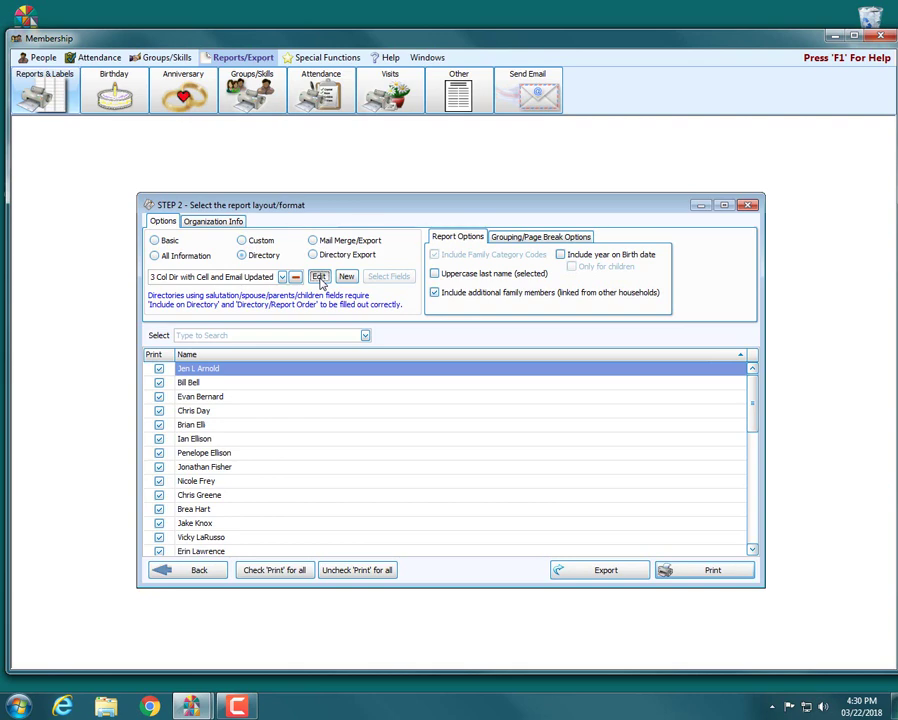
left_click(319, 277)
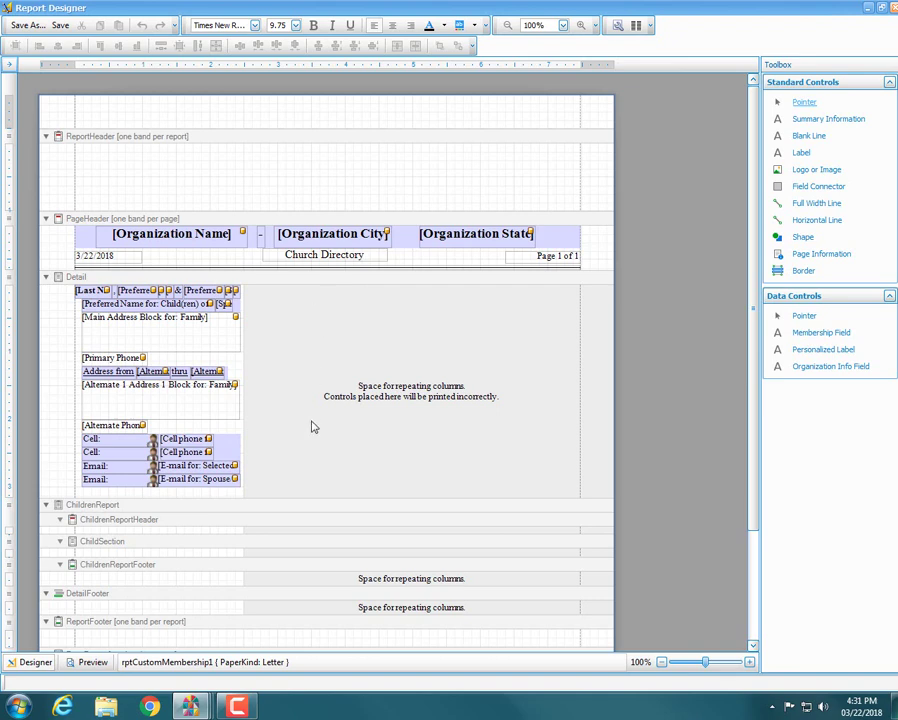
left_click(753, 646)
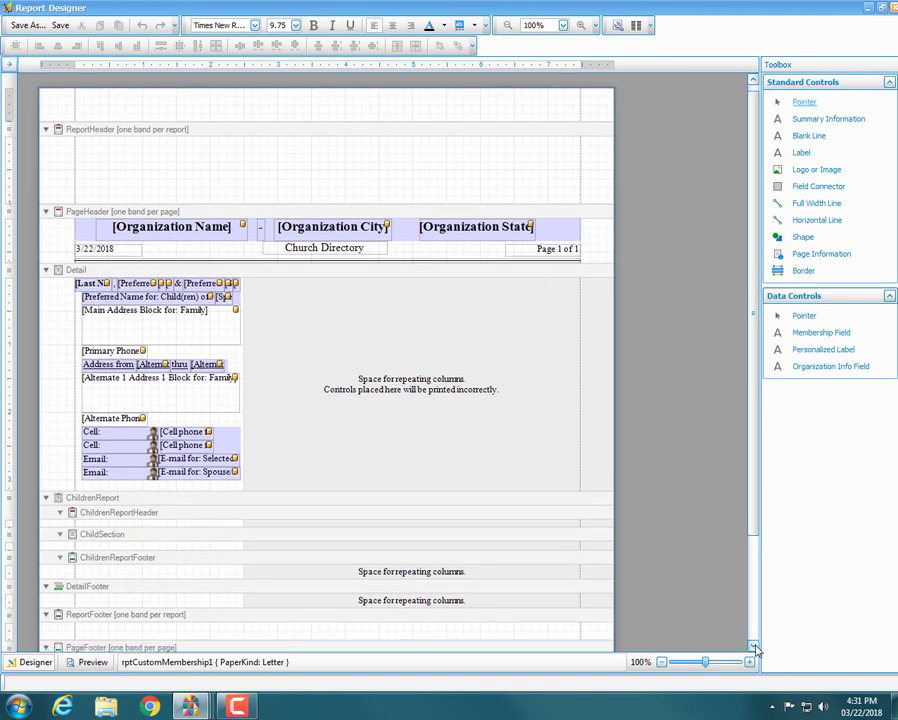
left_click(753, 646)
left_click(753, 646)
left_click(753, 646)
left_click(753, 646)
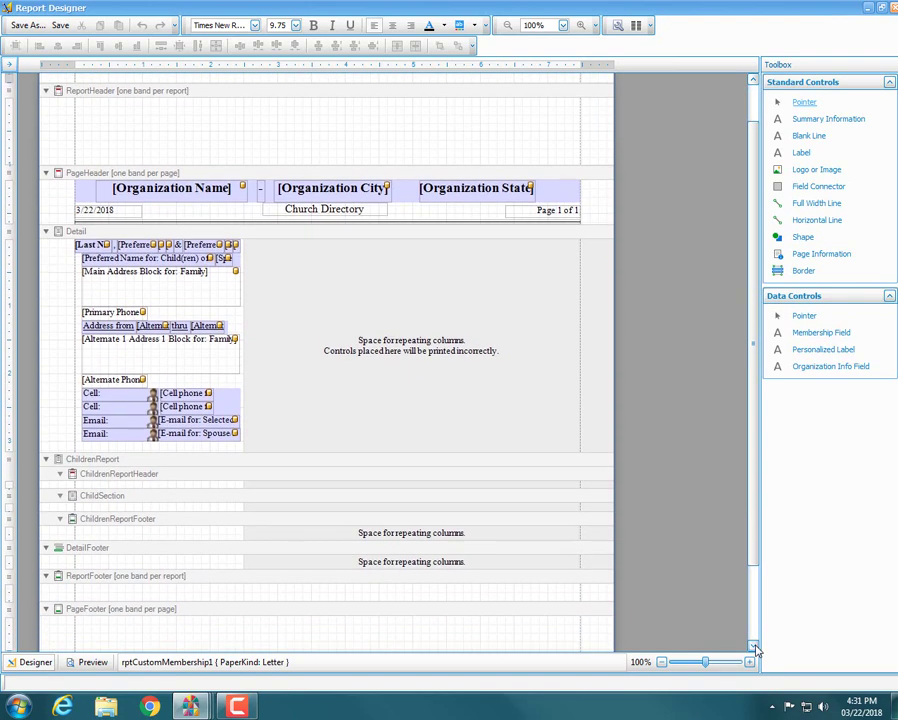
left_click(753, 646)
left_click(753, 646)
left_click(753, 646)
left_click(753, 646)
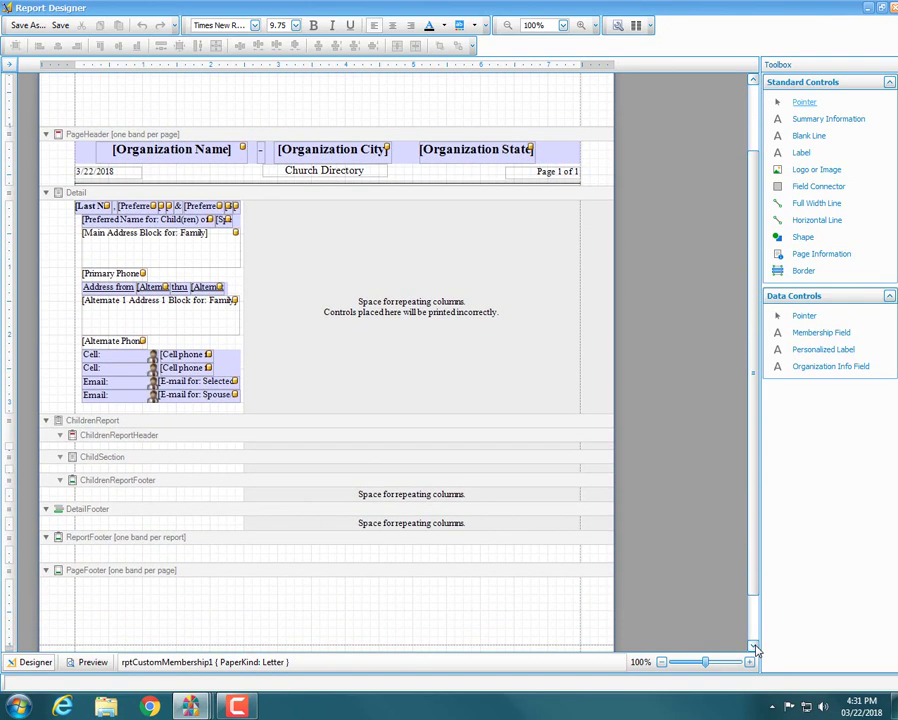
left_click(753, 646)
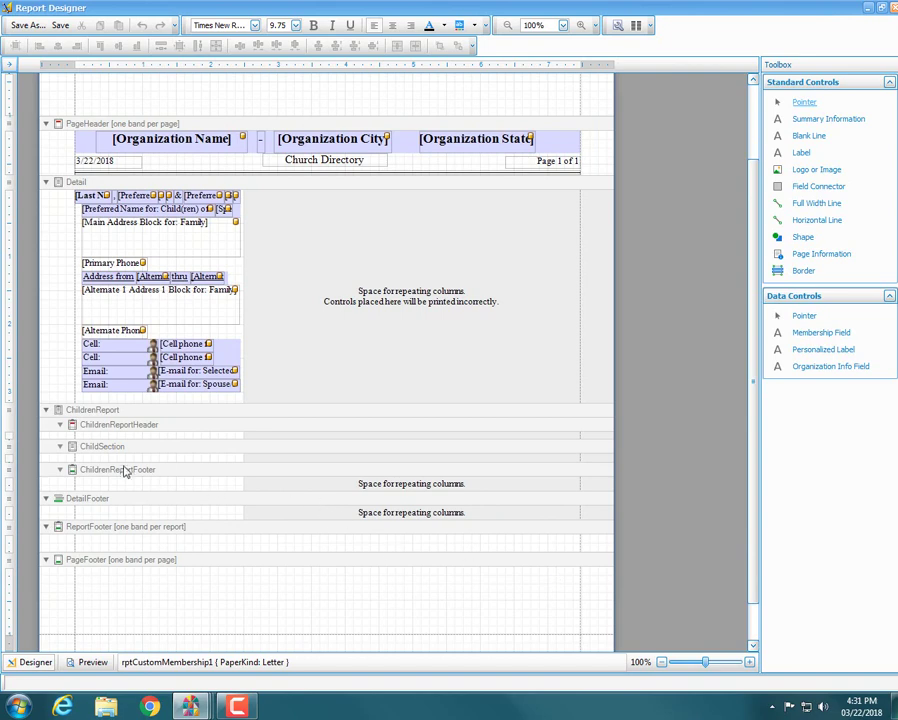
left_click_drag(123, 462, 128, 506)
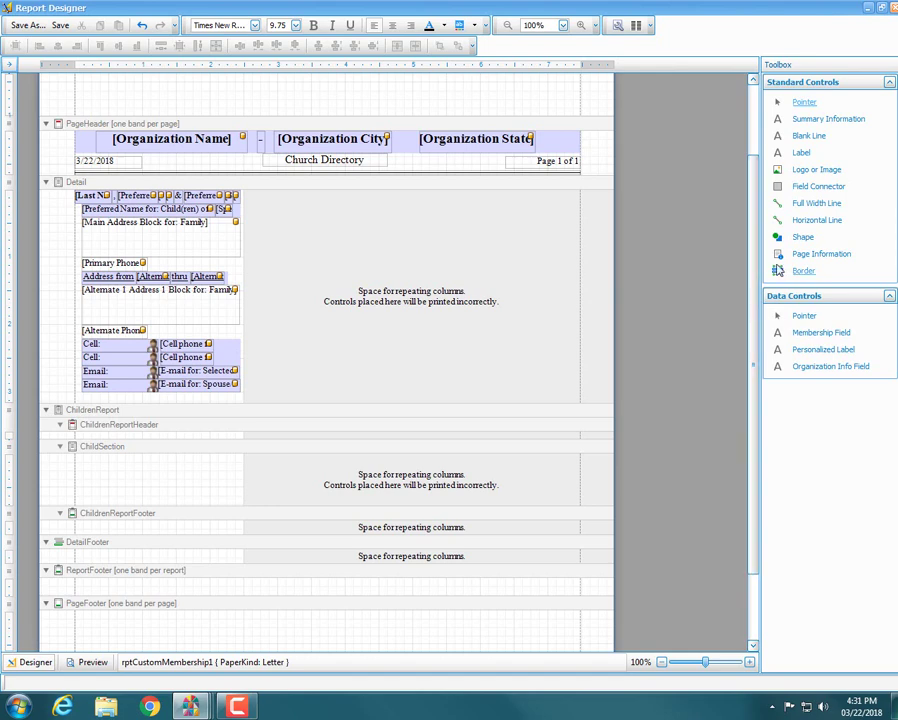
- Place a Field Connector at the upper edge of the ChildSection band and narrow it to the first column, about 234 wide
left_click_drag(833, 190, 197, 467)
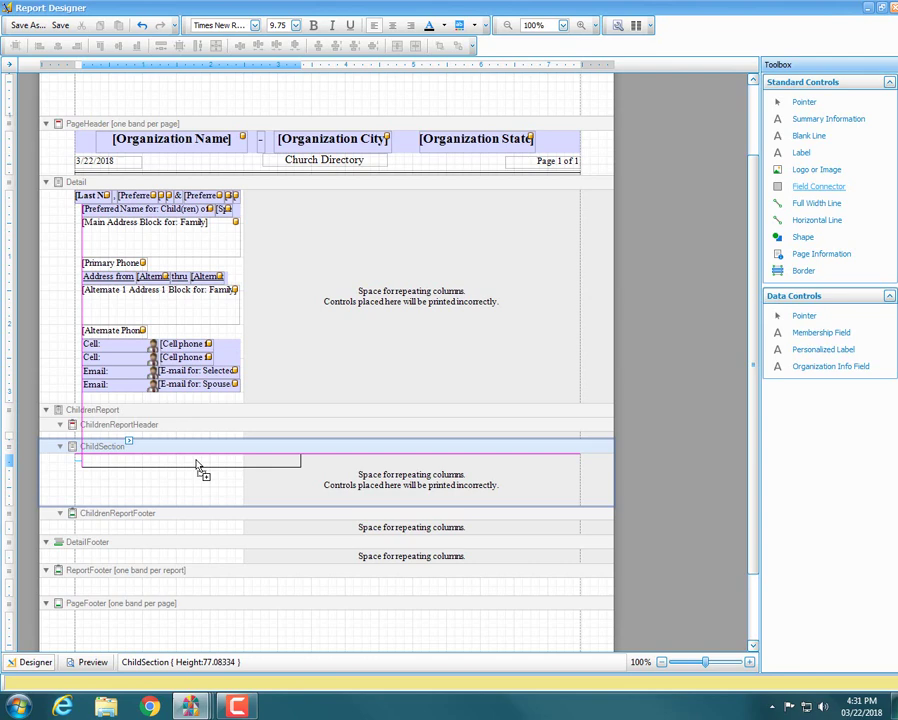
left_click_drag(197, 467, 197, 467)
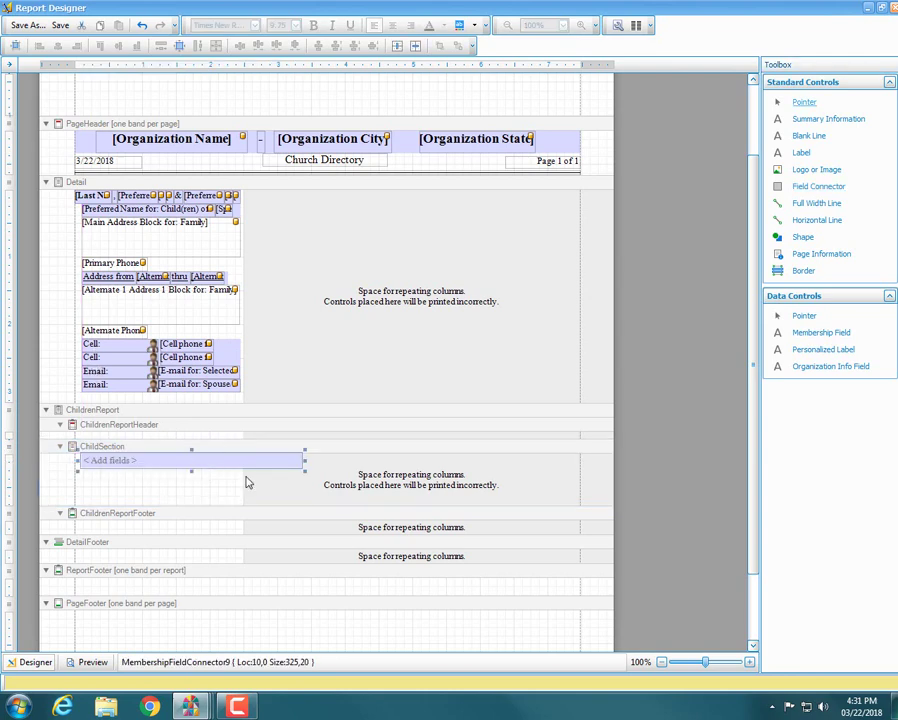
left_click_drag(305, 462, 243, 464)
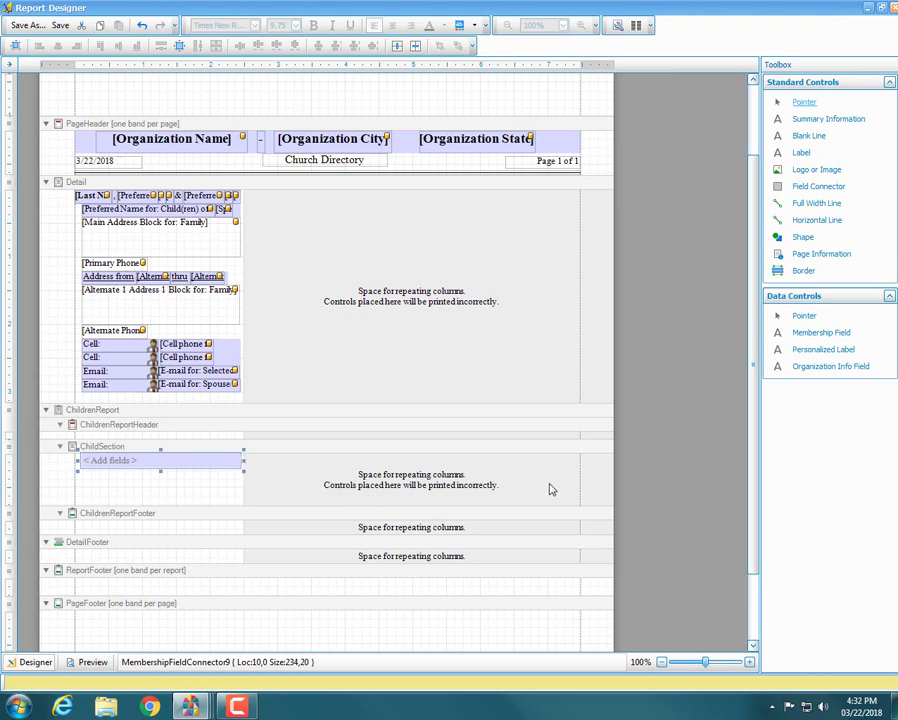
left_click(200, 494)
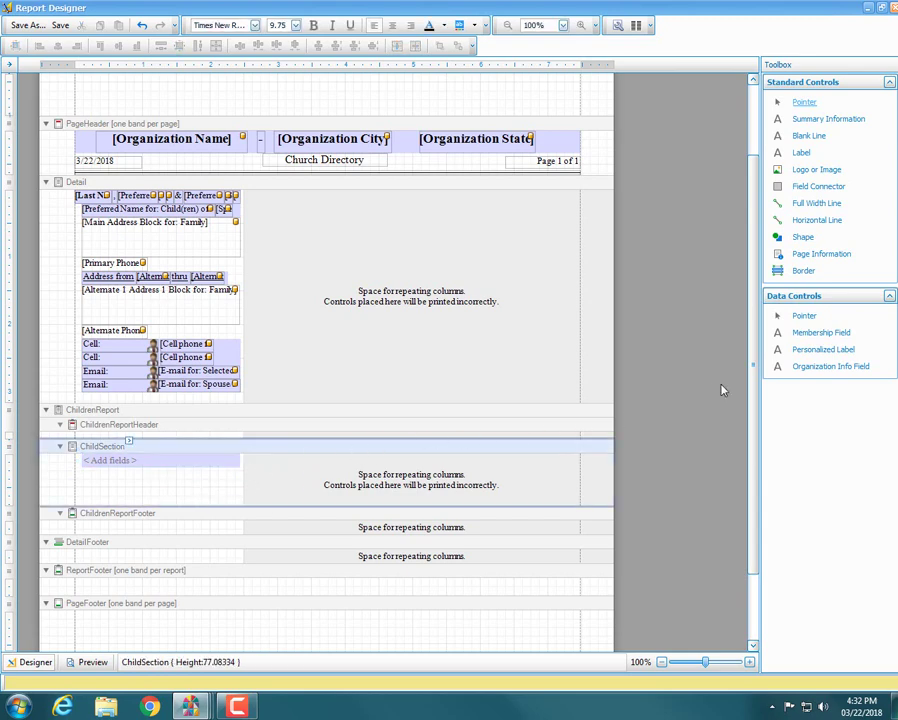
- Add a Personalized Label at the start of the ChildSection field connector, narrow it to about 82, and set its text to "Age:"
left_click_drag(797, 357, 172, 466)
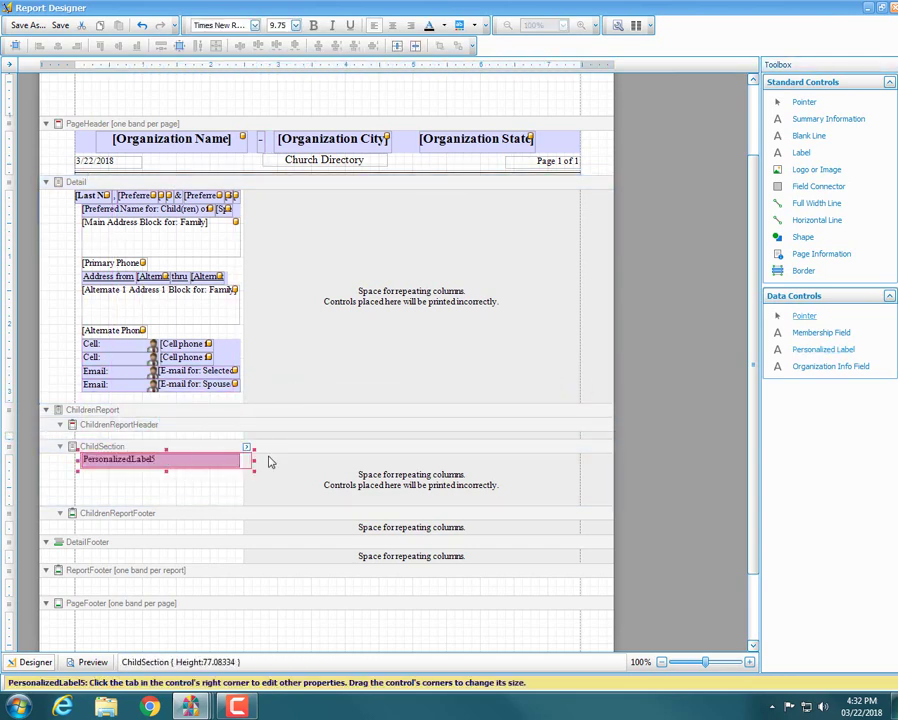
left_click_drag(250, 461, 142, 461)
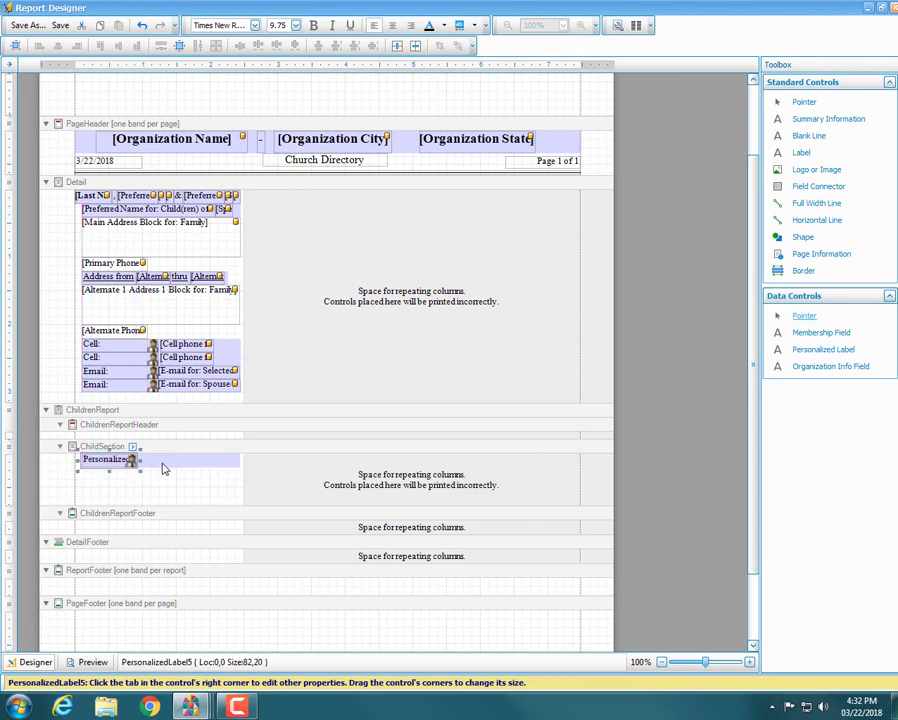
double_click(102, 460)
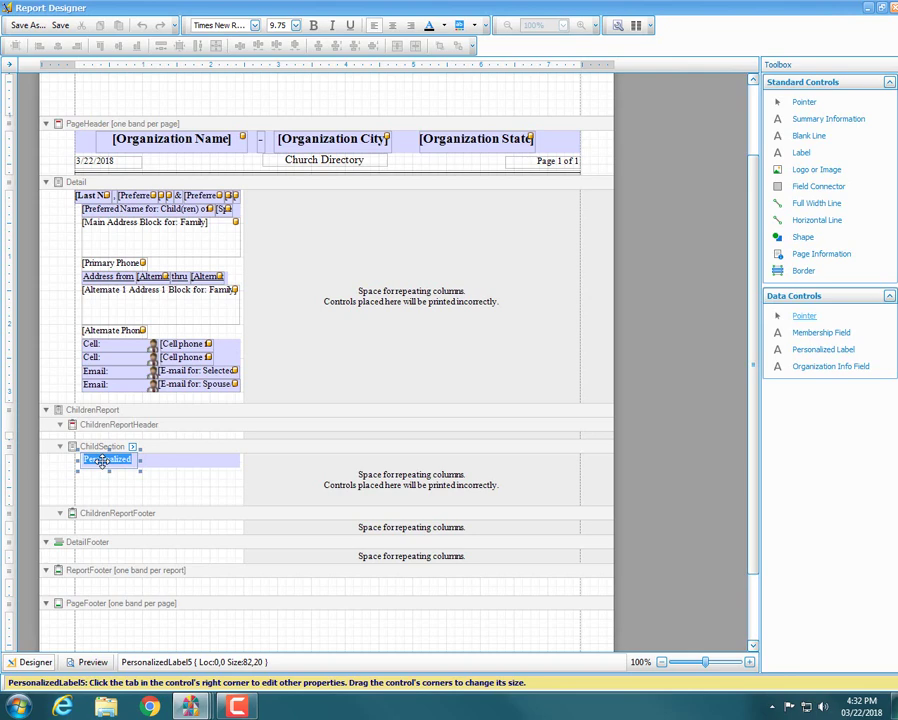
type("Age:")
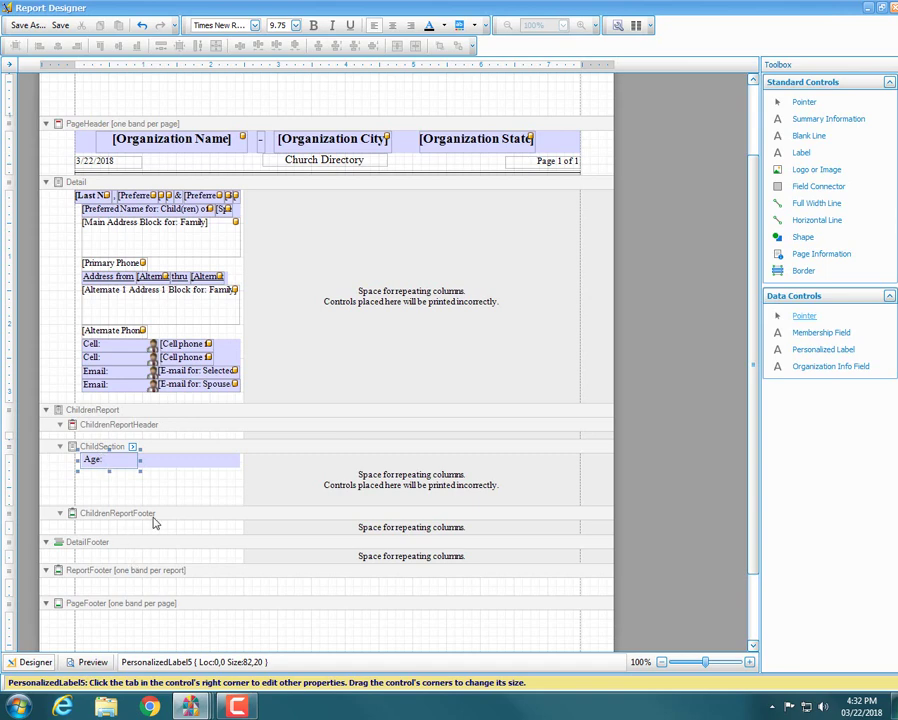
left_click(172, 484)
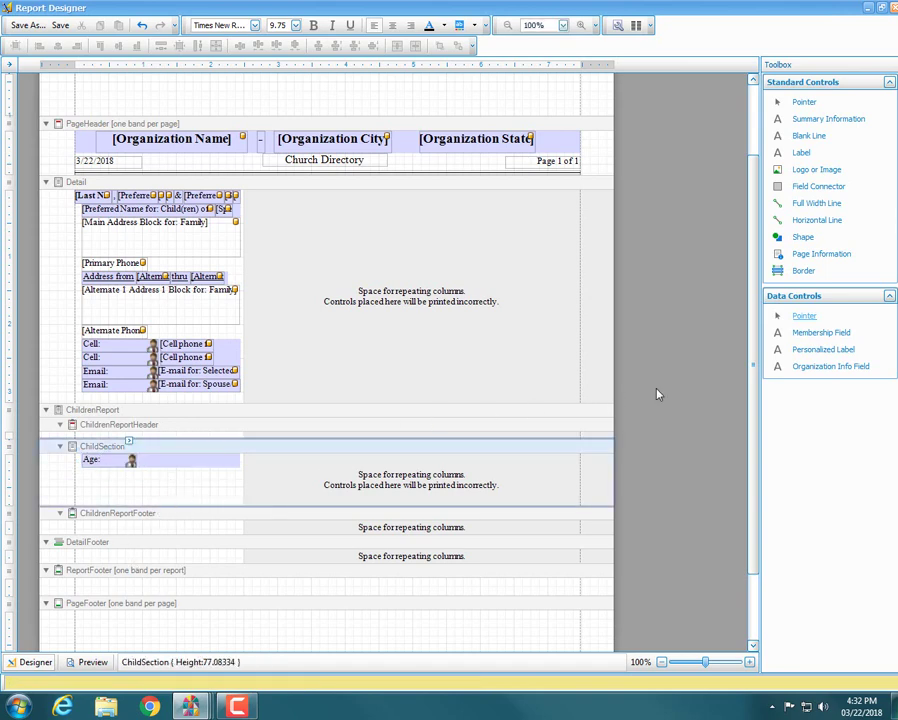
- Add a Membership Field beside the "Age:" label in the ChildSection connector and assign it the Age personal information field
left_click_drag(834, 334, 184, 462)
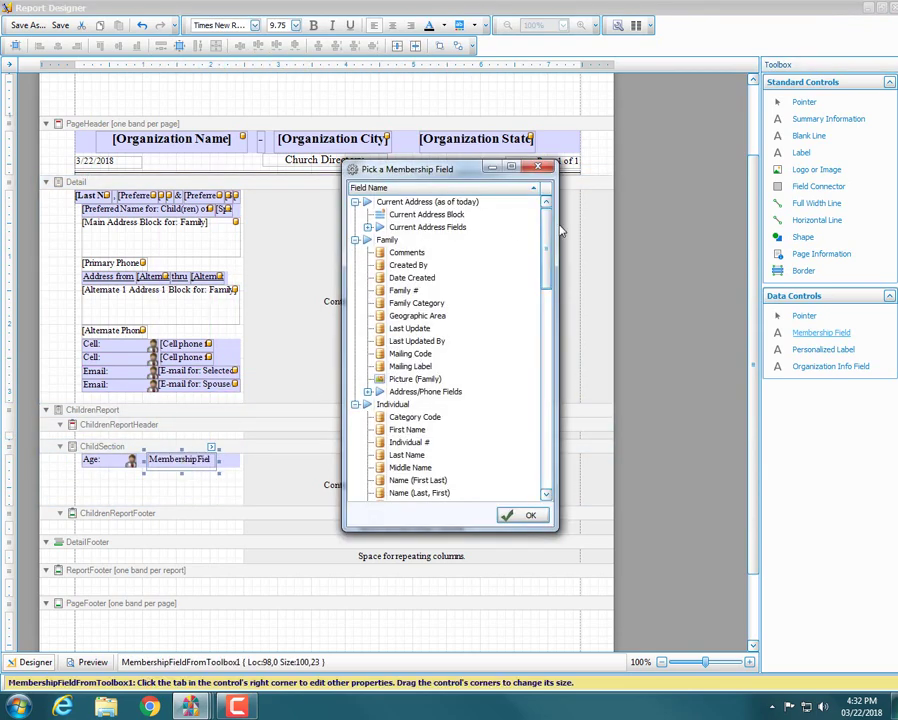
left_click_drag(557, 231, 553, 309)
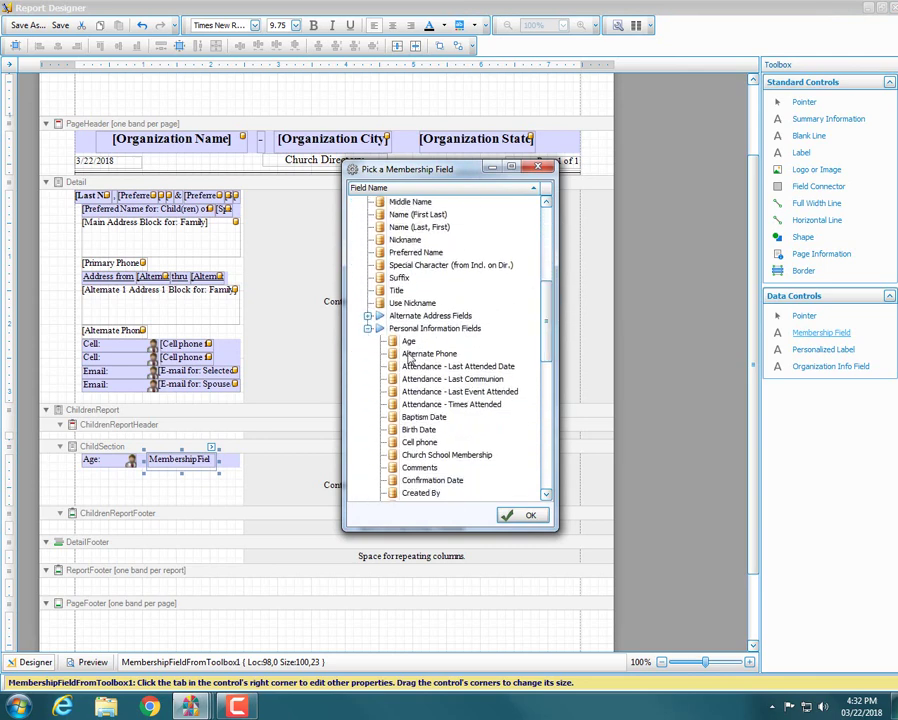
left_click(470, 343)
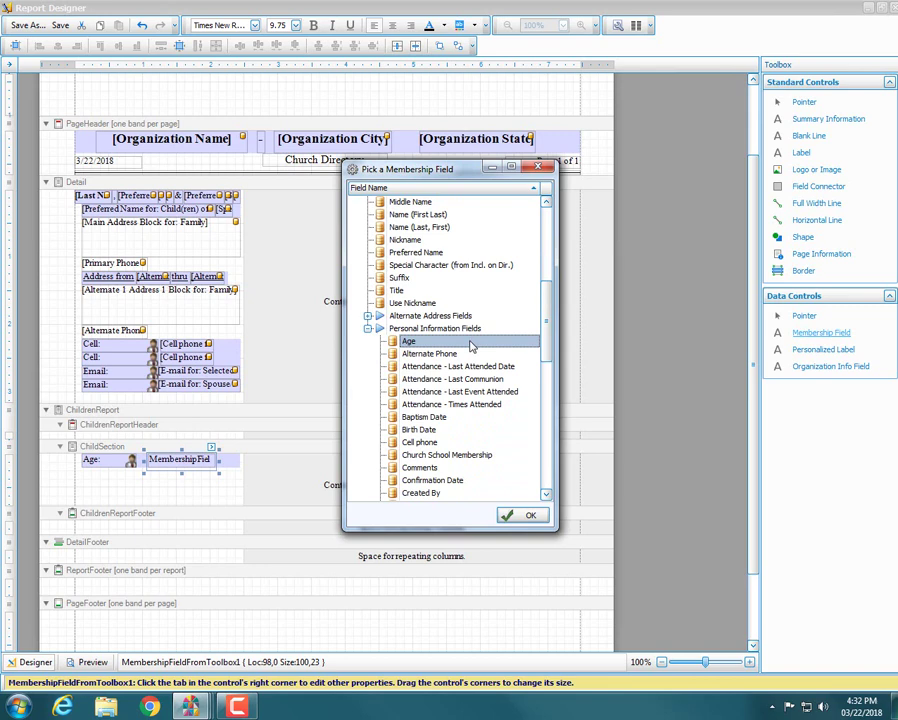
left_click(531, 516)
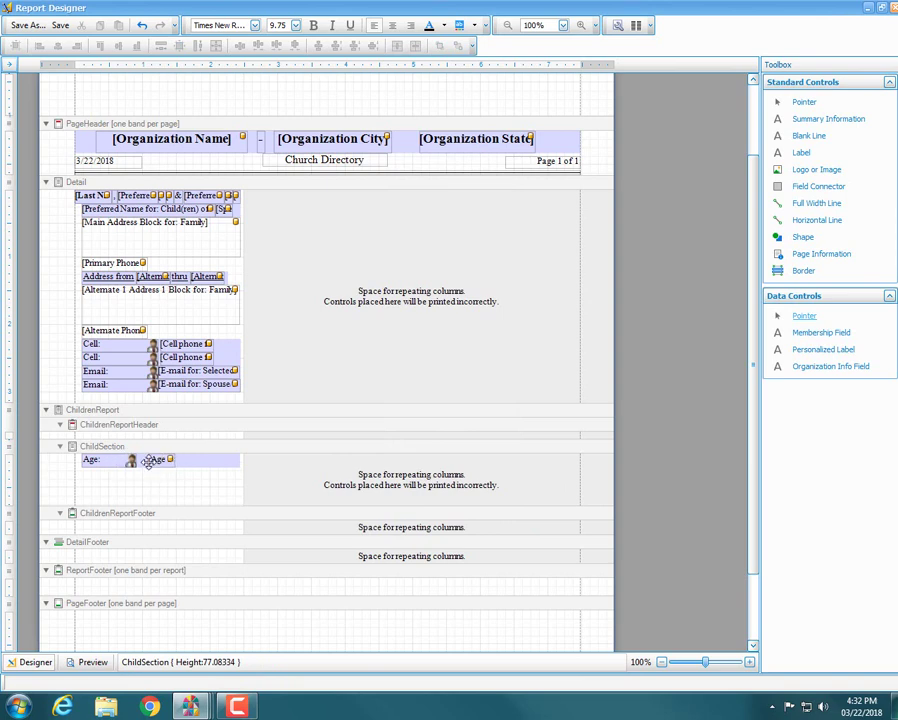
left_click(152, 460)
- Shrink the ChildSection and Detail bands to fit their contents, and place a Blank Line at the start of the DetailFooter band
left_click_drag(126, 506, 131, 464)
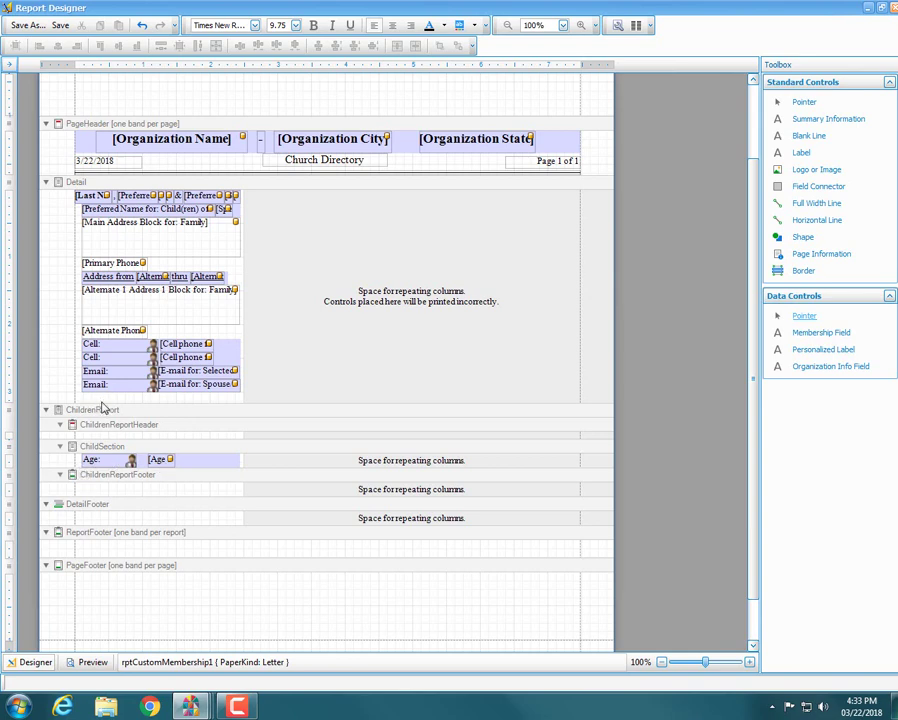
left_click_drag(103, 405, 108, 393)
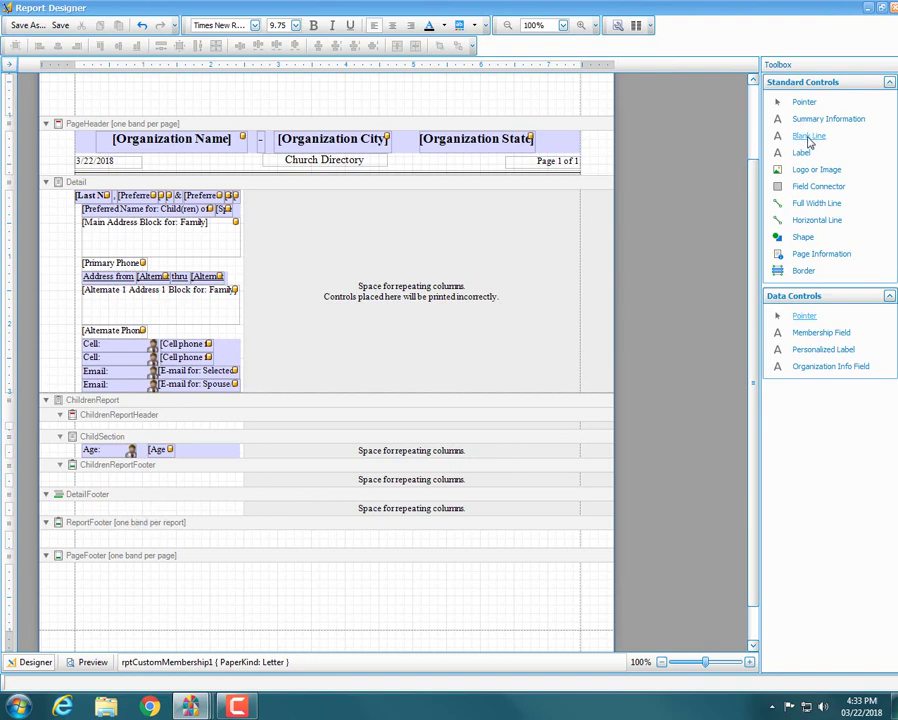
left_click_drag(810, 141, 116, 503)
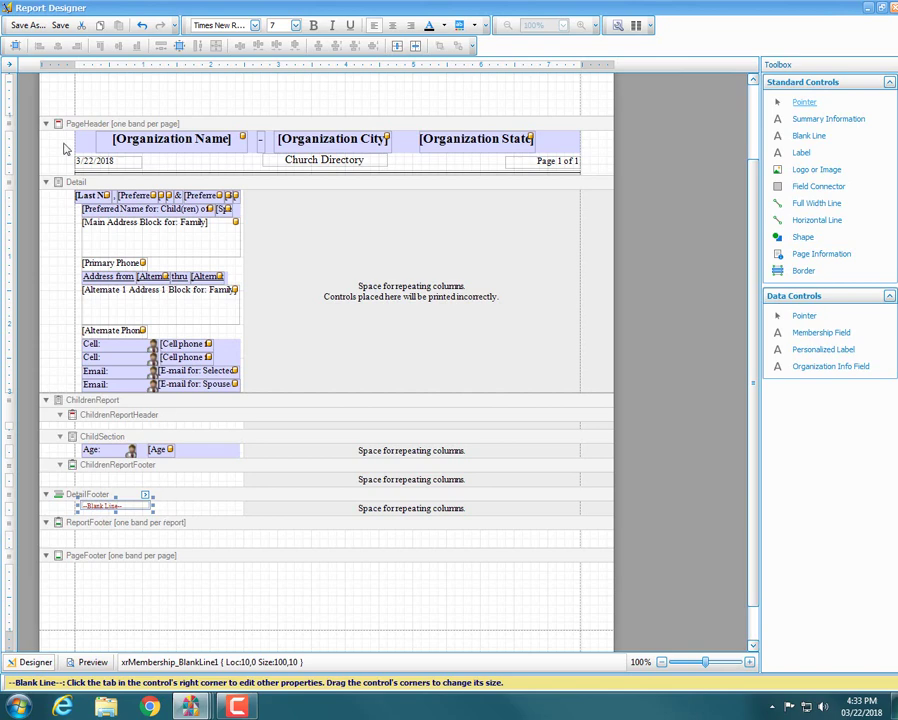
- Save the layout under a new name beginning "3 Col Dir with Cell, Email and Age"
left_click(17, 27)
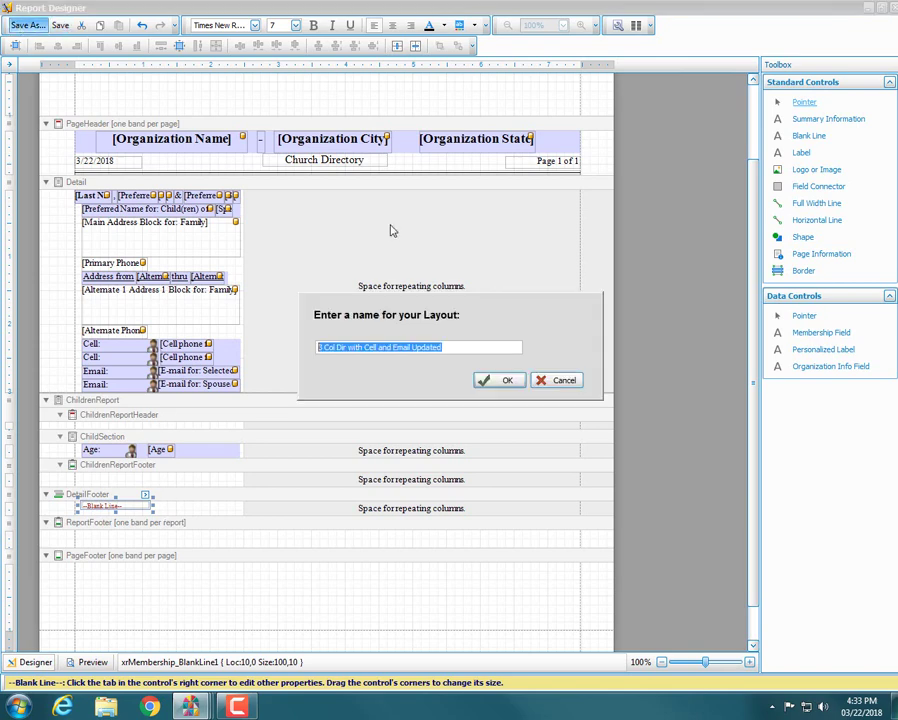
left_click(416, 346)
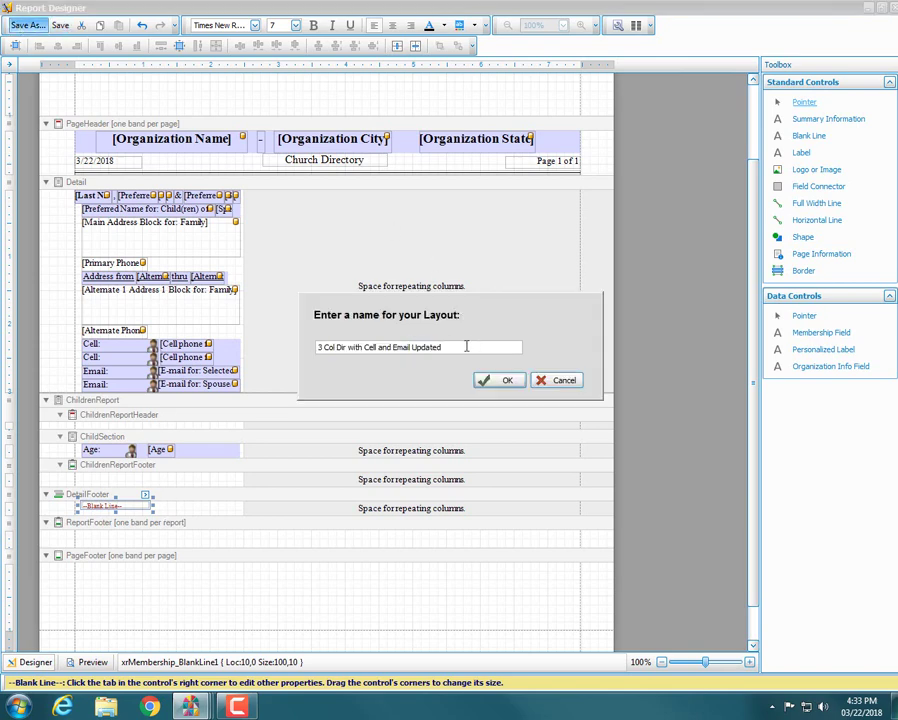
key("BackSpace")
key("BackSpace")
key("BackSpace")
key("BackSpace")
key("BackSpace")
key("BackSpace")
key("BackSpace")
key("BackSpace")
key("BackSpace")
key("BackSpace")
type(", Email and Age")
left_click(505, 382)
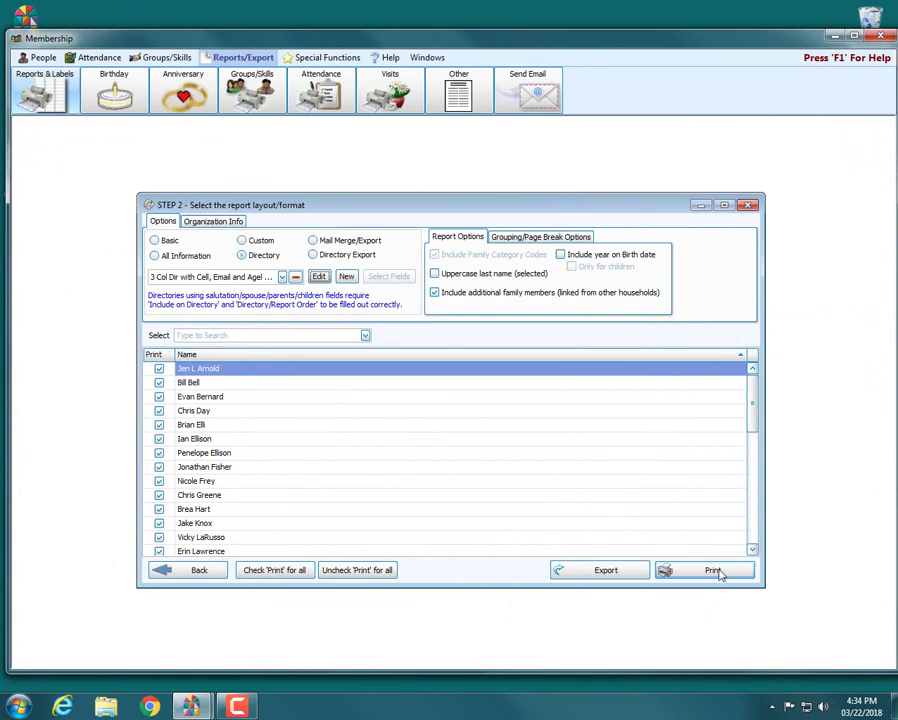
left_click(712, 571)
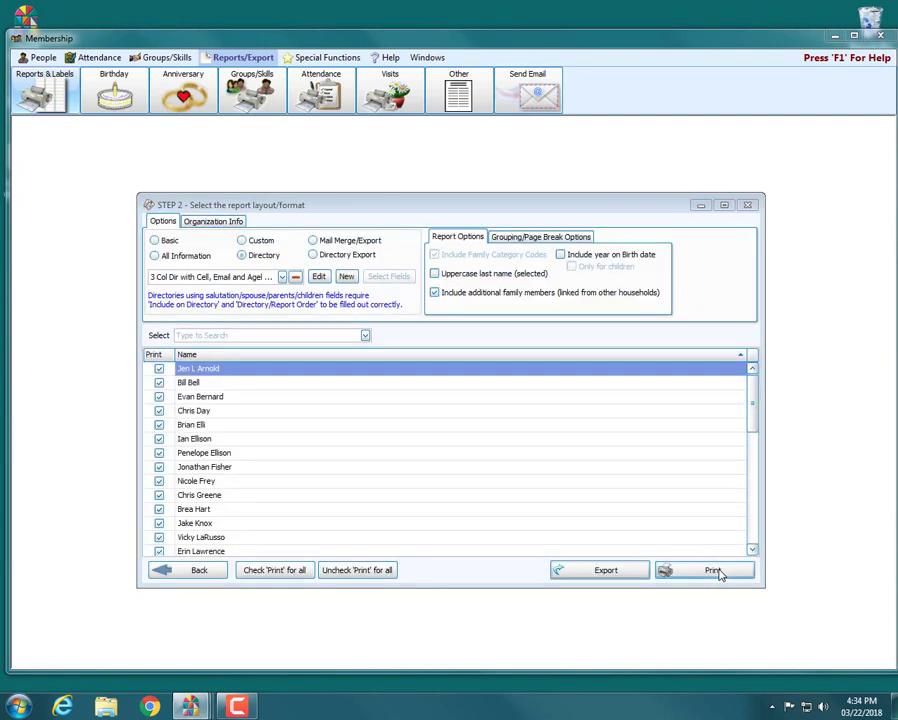
mouse_move(190, 706)
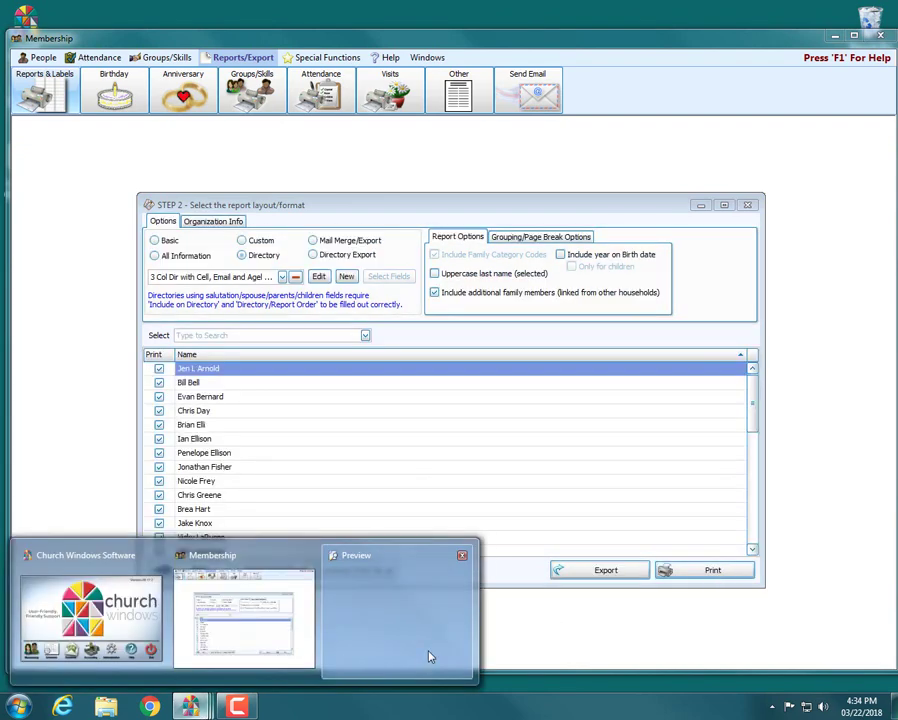
left_click(462, 557)
- Generate the print preview of the directory with the newly saved layout
left_click(709, 572)
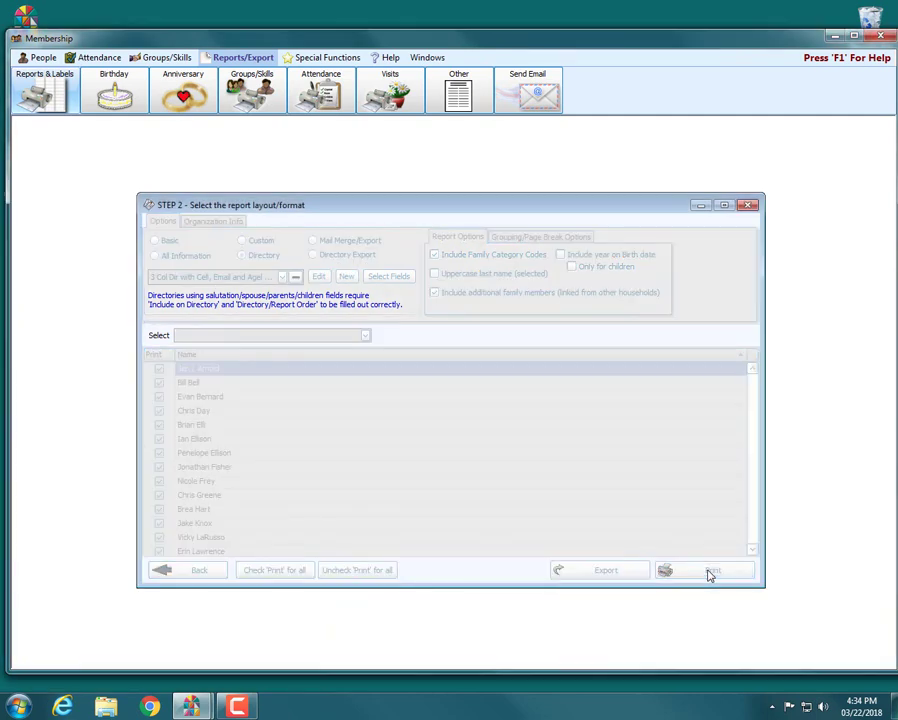